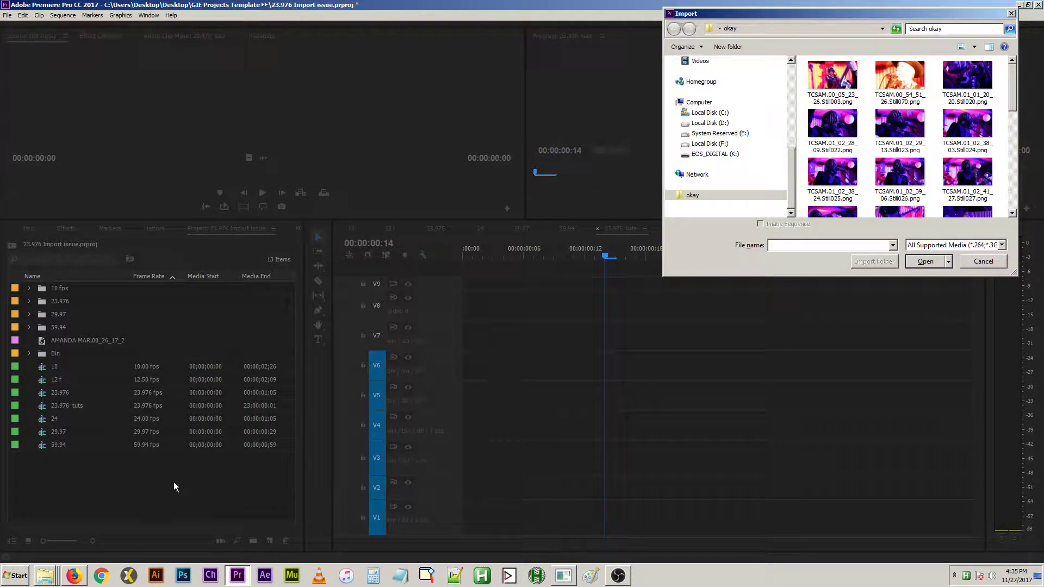
- Import TCSAM.00_05_23_26.Still003.png from the okay folder and return the playhead to the start
click(841, 82)
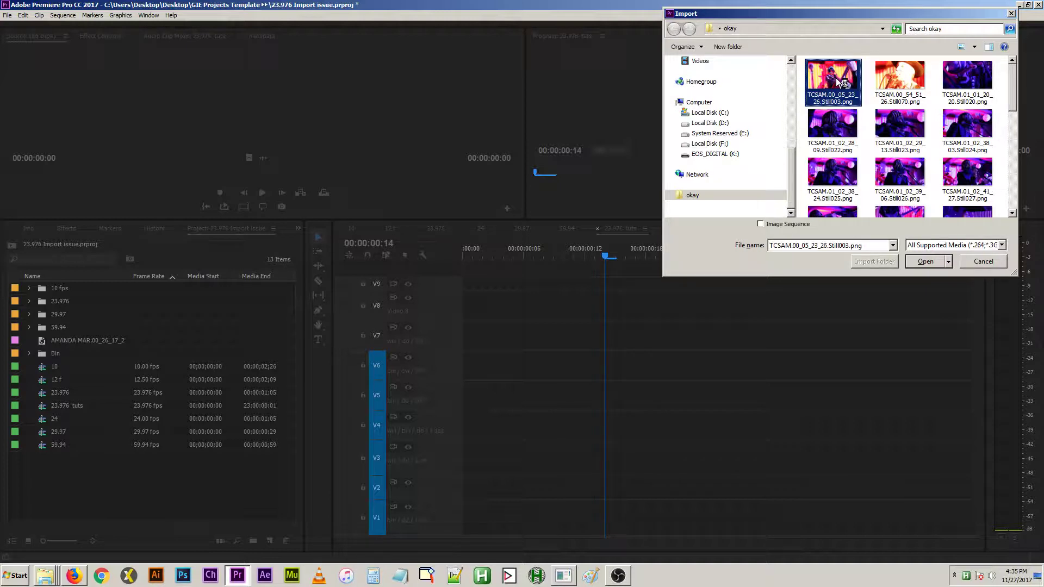
click(924, 261)
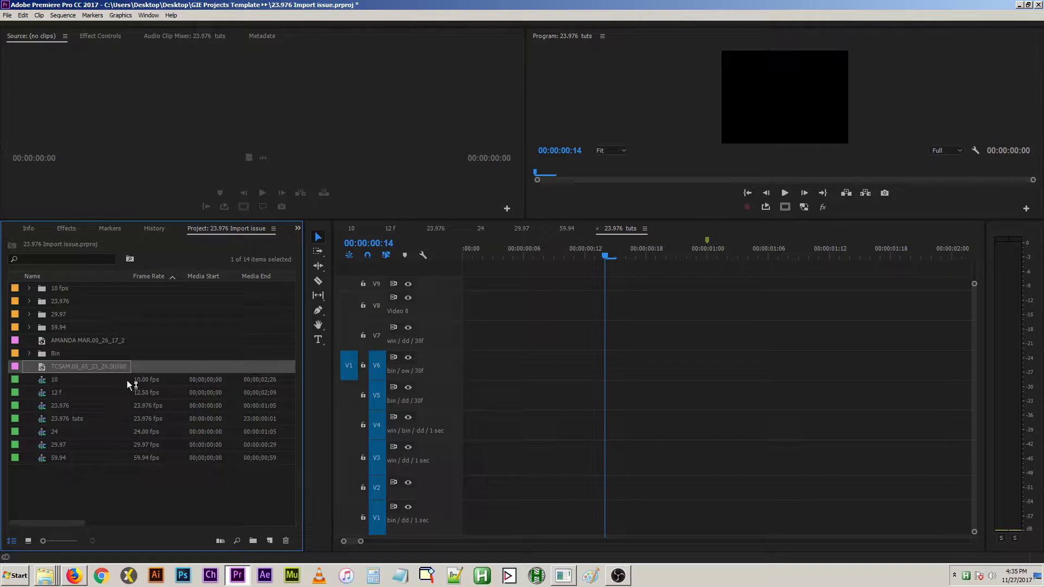
click(468, 259)
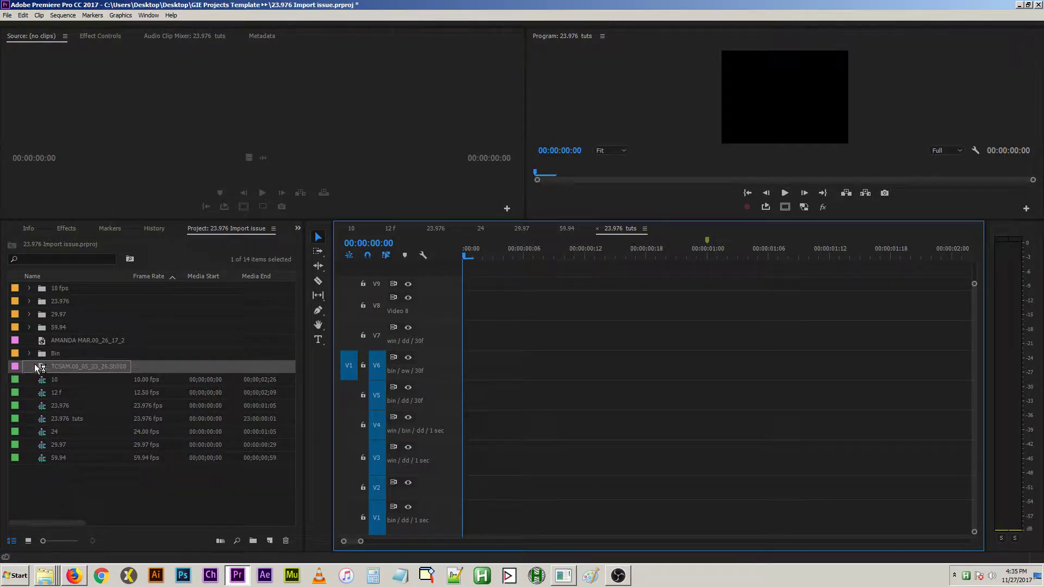
- Place the TCSAM still on V1 at 00:00:00:00 and step one frame past its 23-frame end
drag(41, 367, 449, 525)
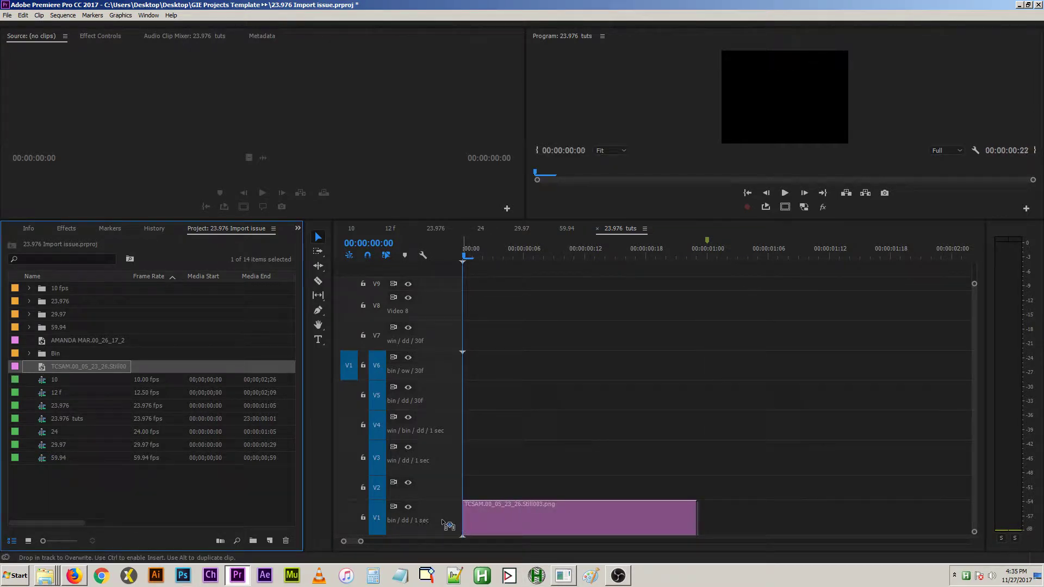
click(702, 259)
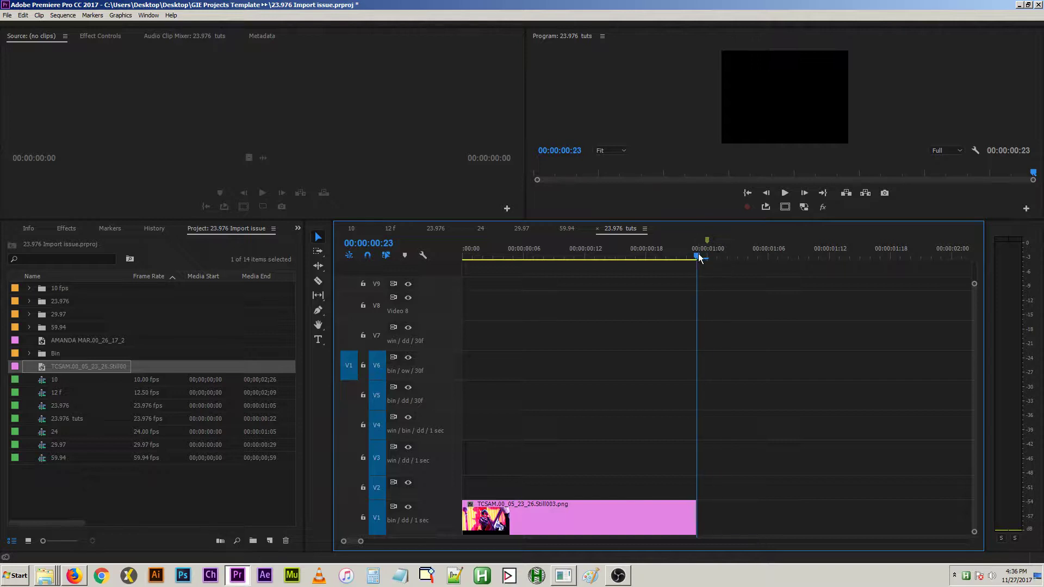
key(Right)
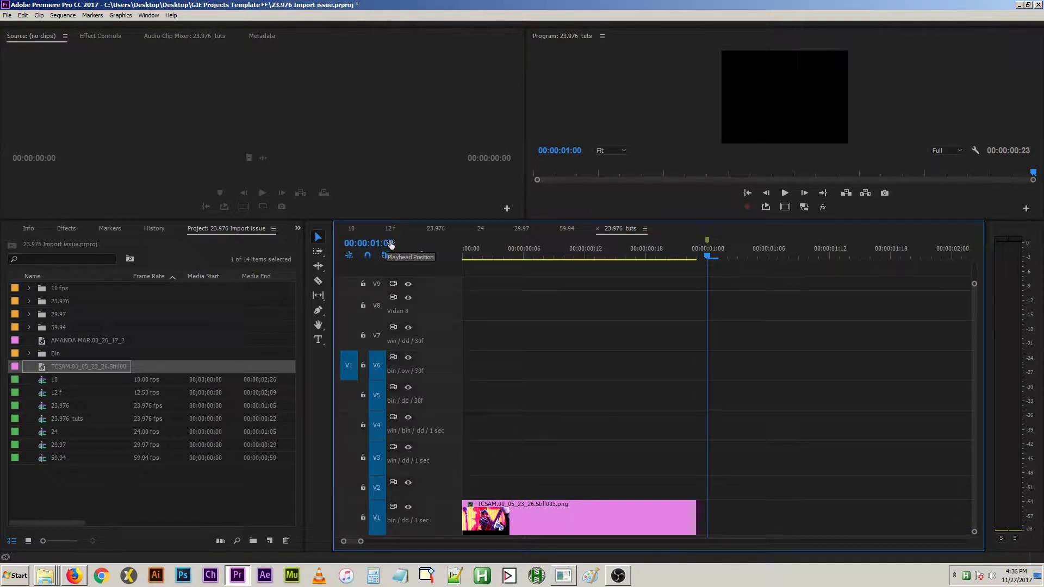
click(160, 507)
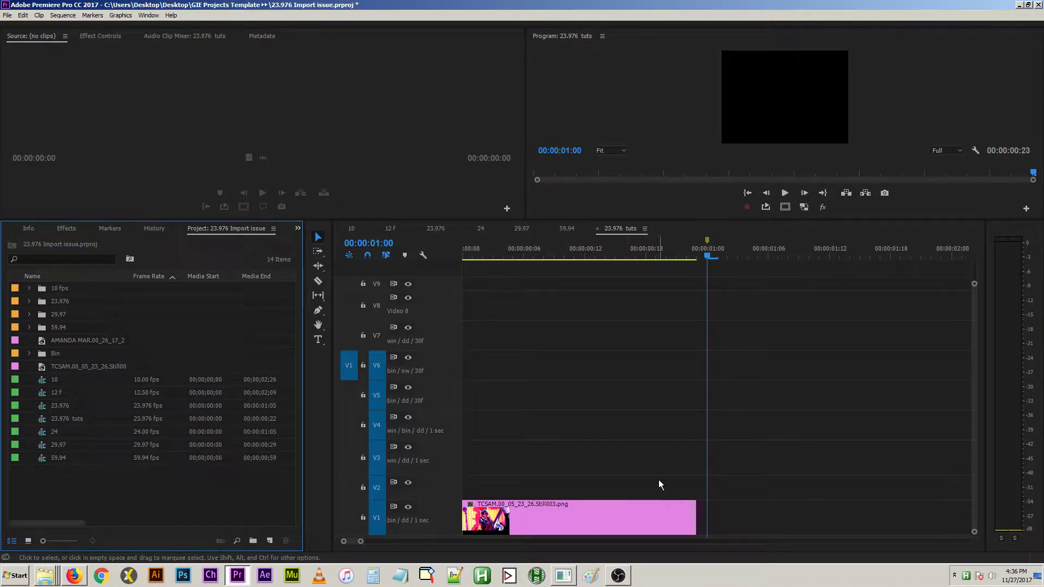
- Import TCSAM.01_02_38_03.Still024, place it on V2 at the start, then delete it
double_click(123, 493)
double_click(968, 124)
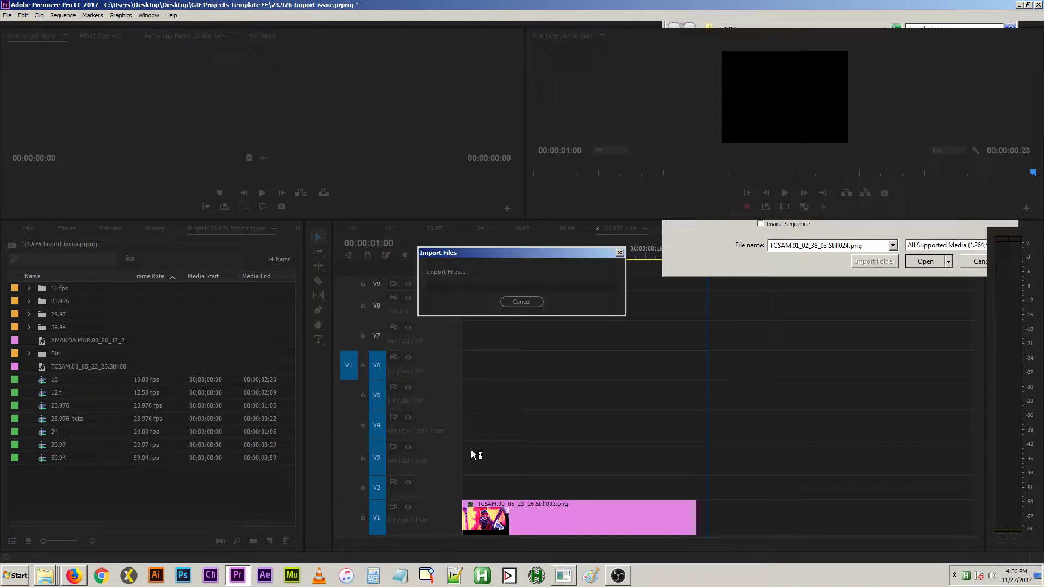
drag(40, 374, 472, 486)
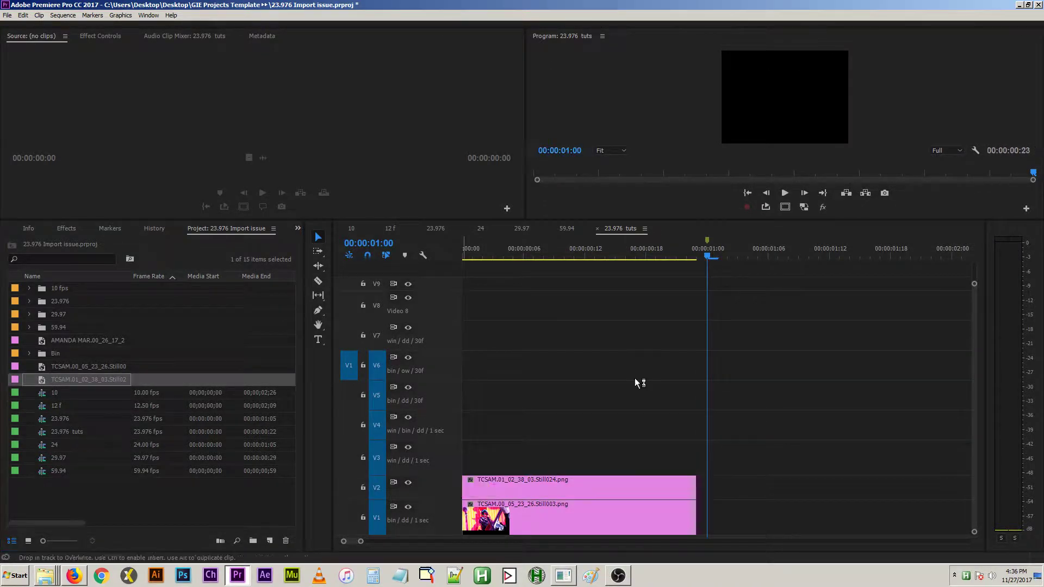
click(643, 486)
key(Delete)
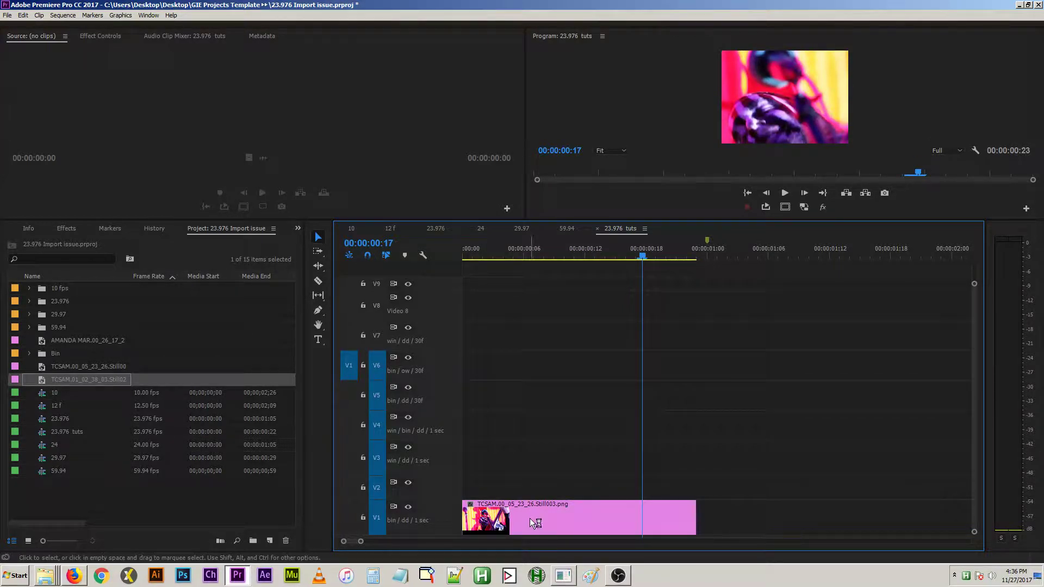
click(240, 507)
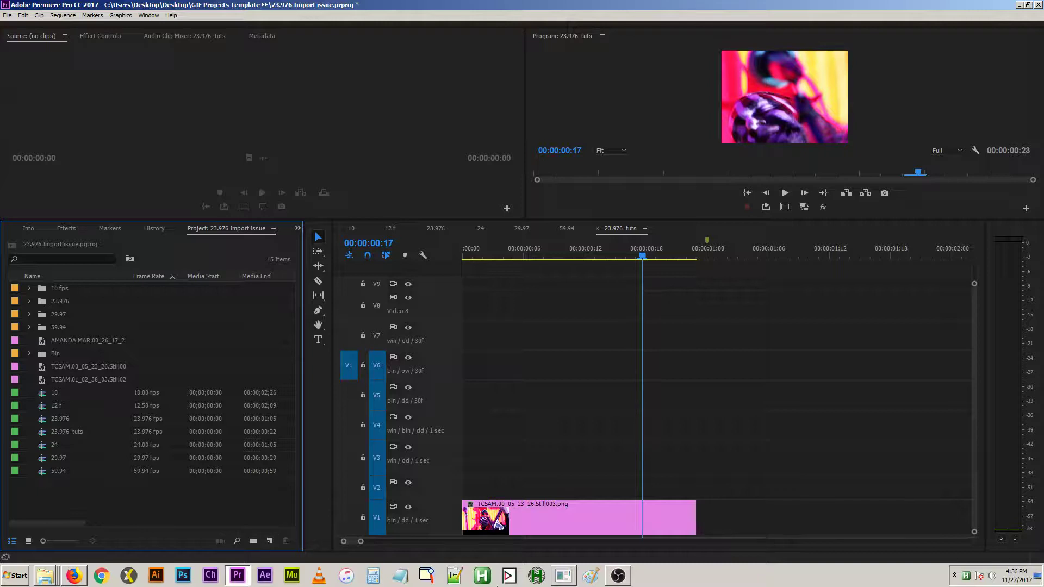
- Insert a second copy of the first still on V1 at 00:00:01:00, then delete it
click(967, 577)
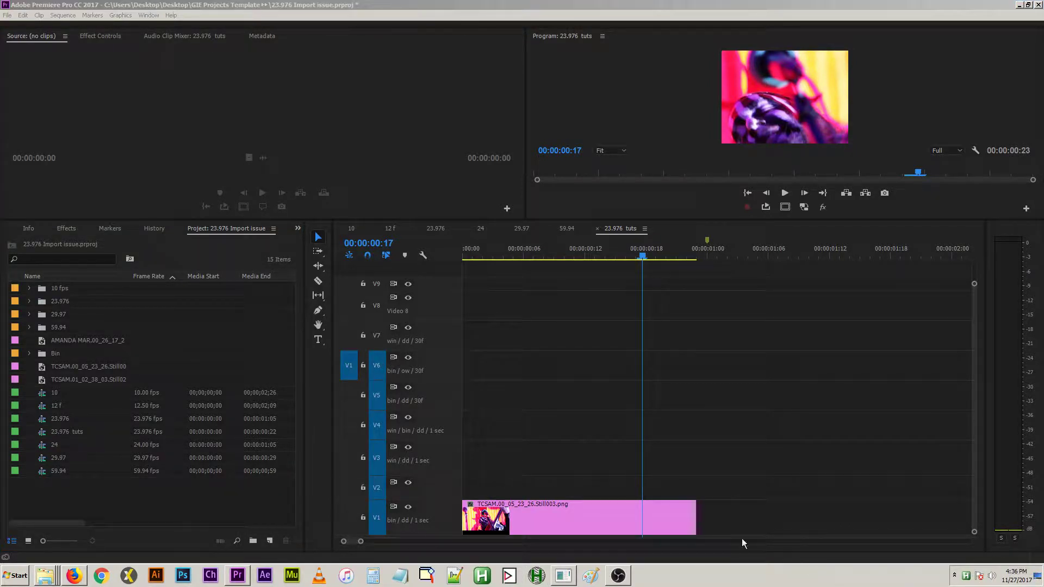
drag(641, 252, 707, 260)
click(117, 491)
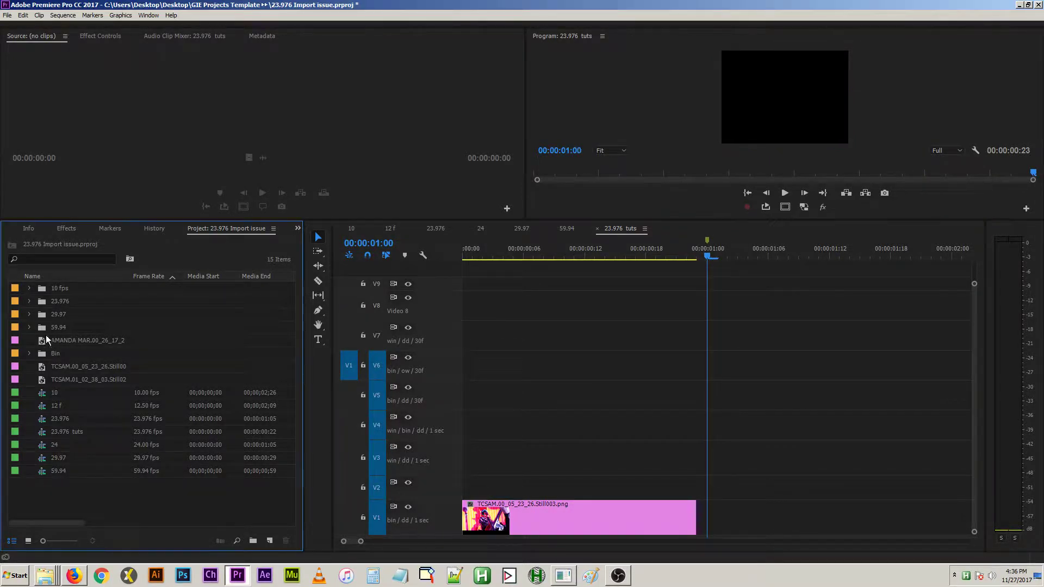
click(44, 370)
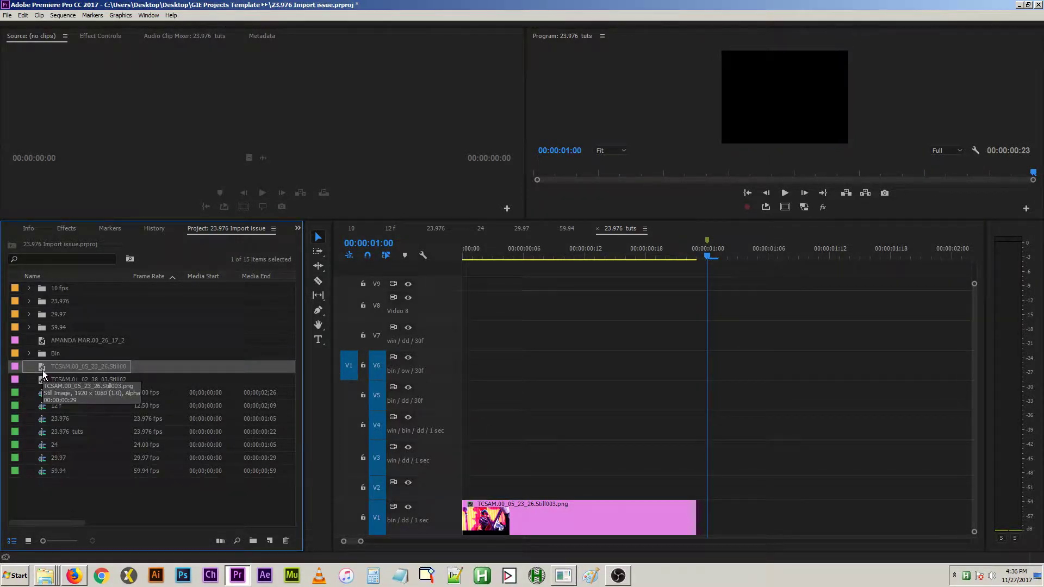
key(.)
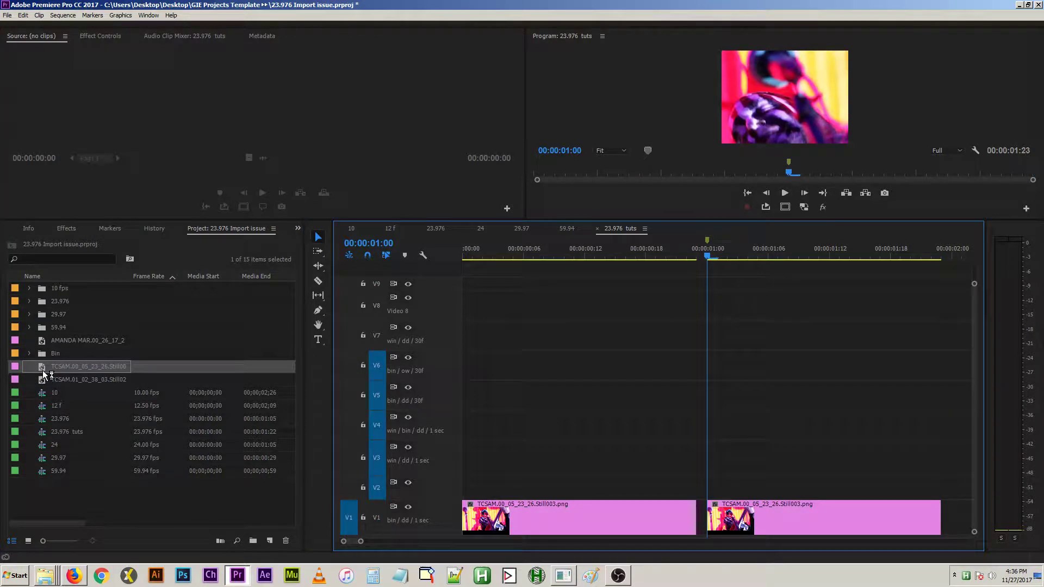
click(761, 515)
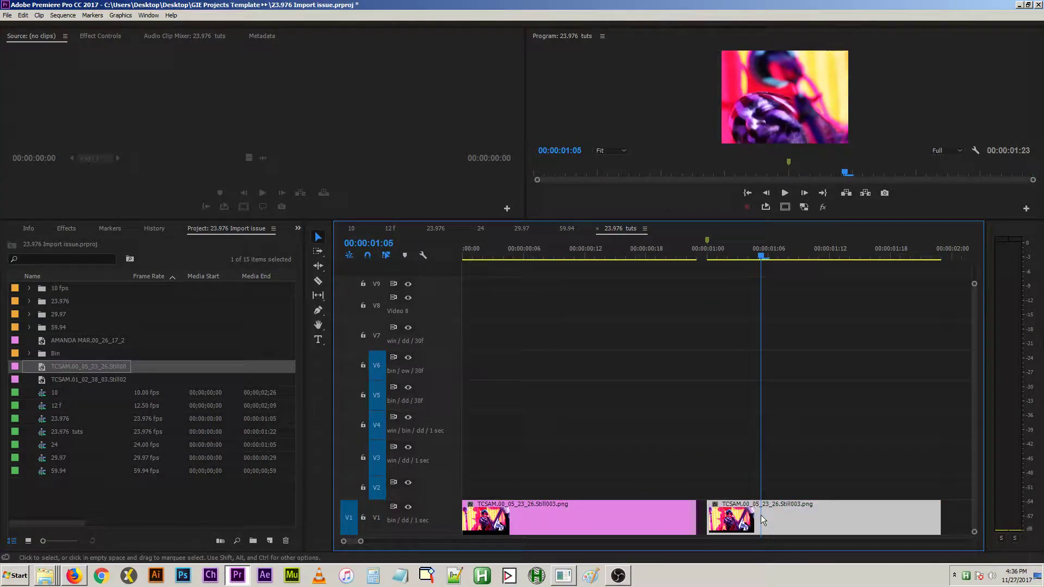
key(Delete)
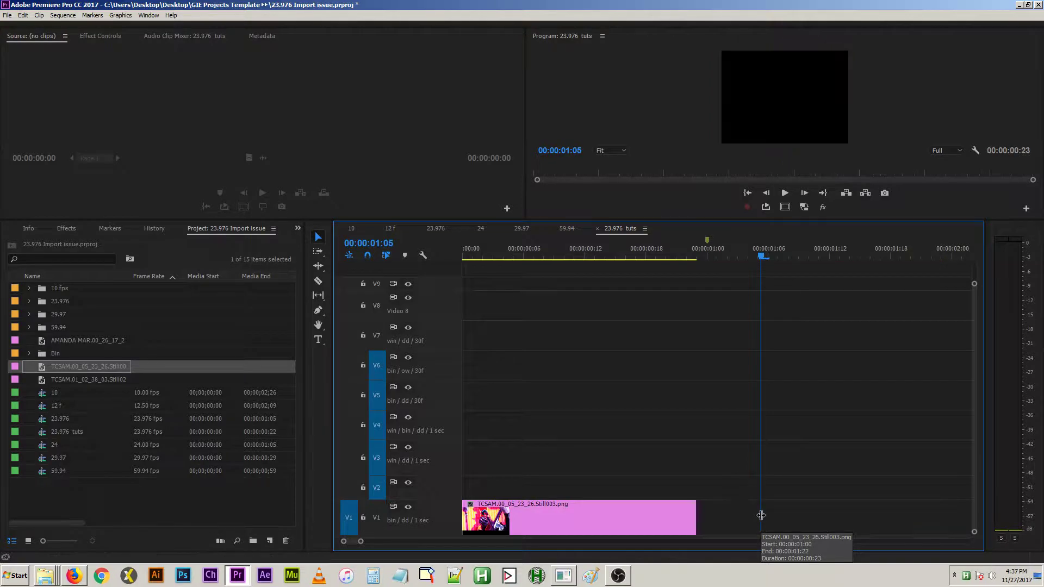
key(alt+Tab)
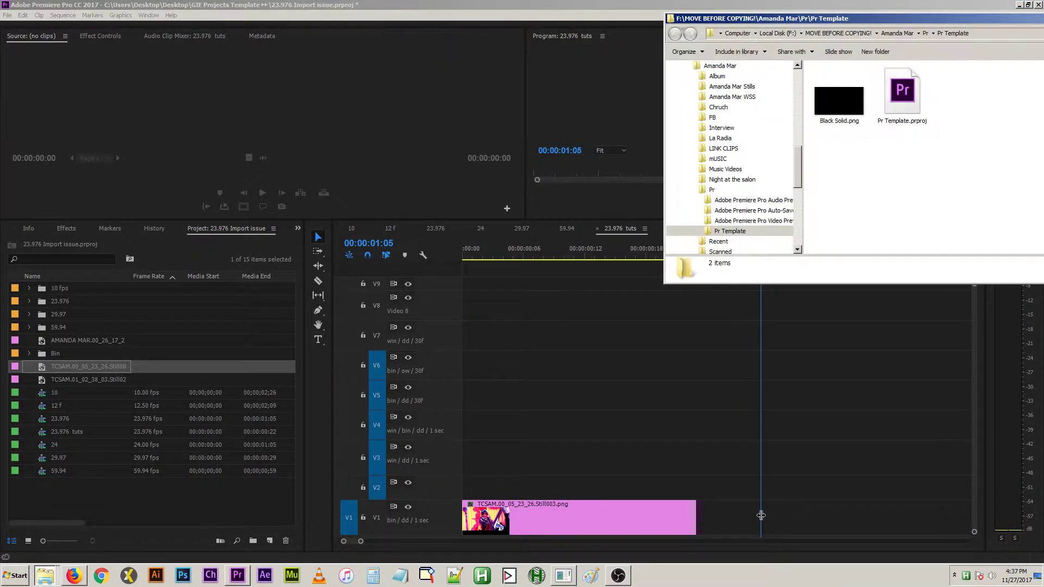
- Drag Black Solid.png from Explorer into the project and return the playhead to 00:00:00:00
drag(839, 105, 761, 516)
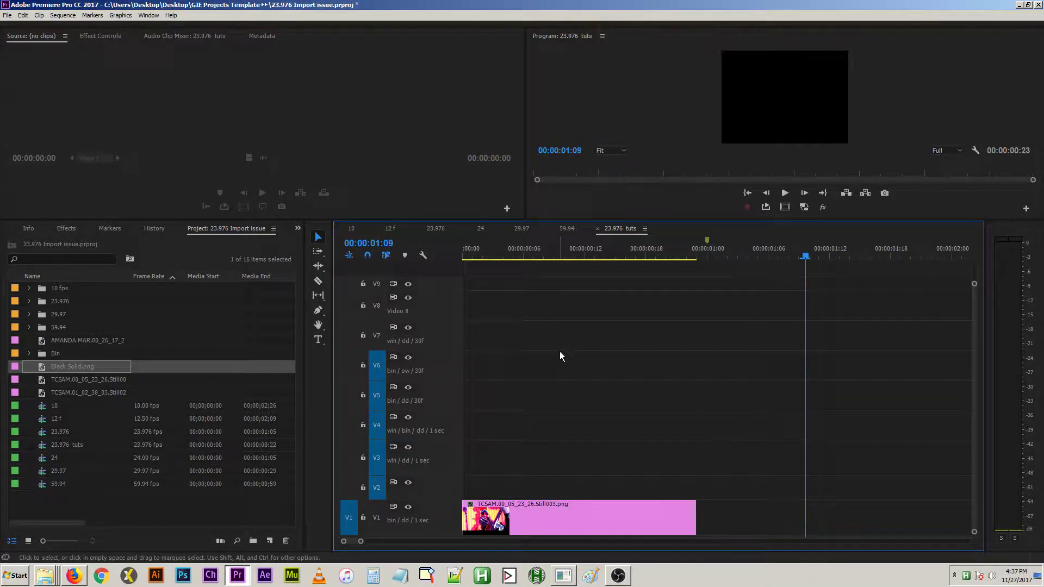
key(ctrl+alt+k)
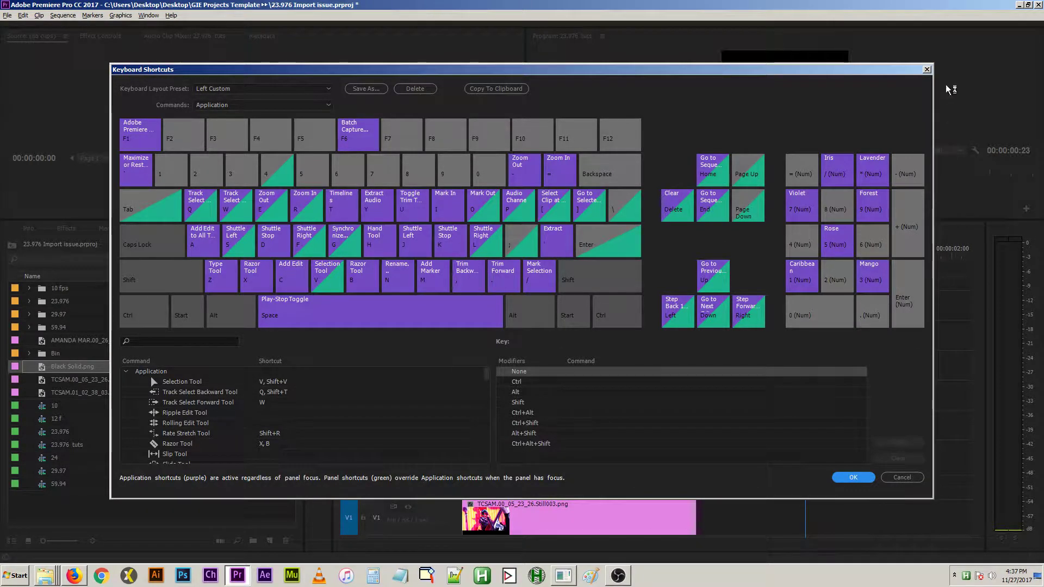
click(927, 69)
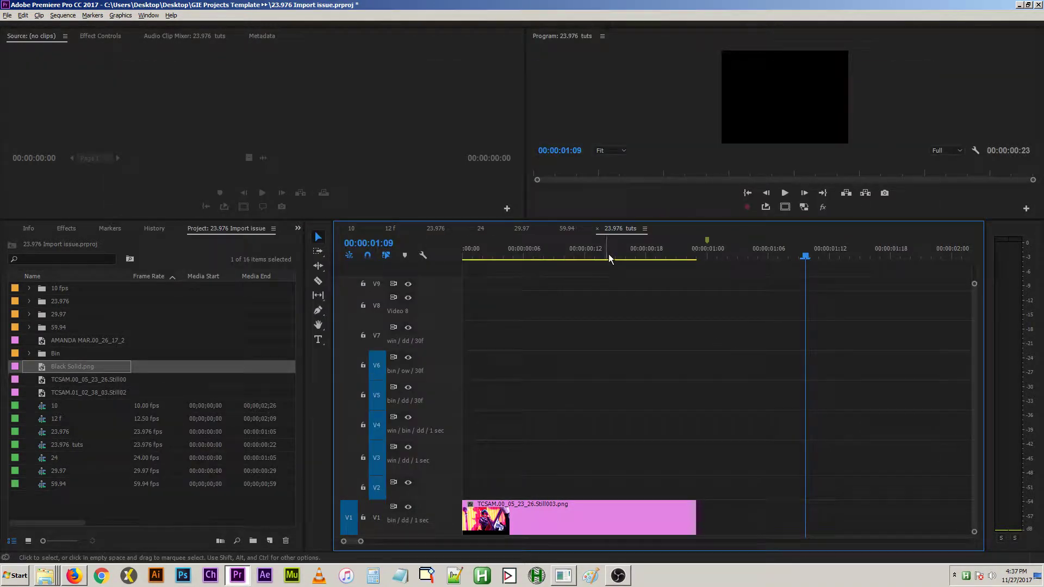
drag(610, 252, 419, 255)
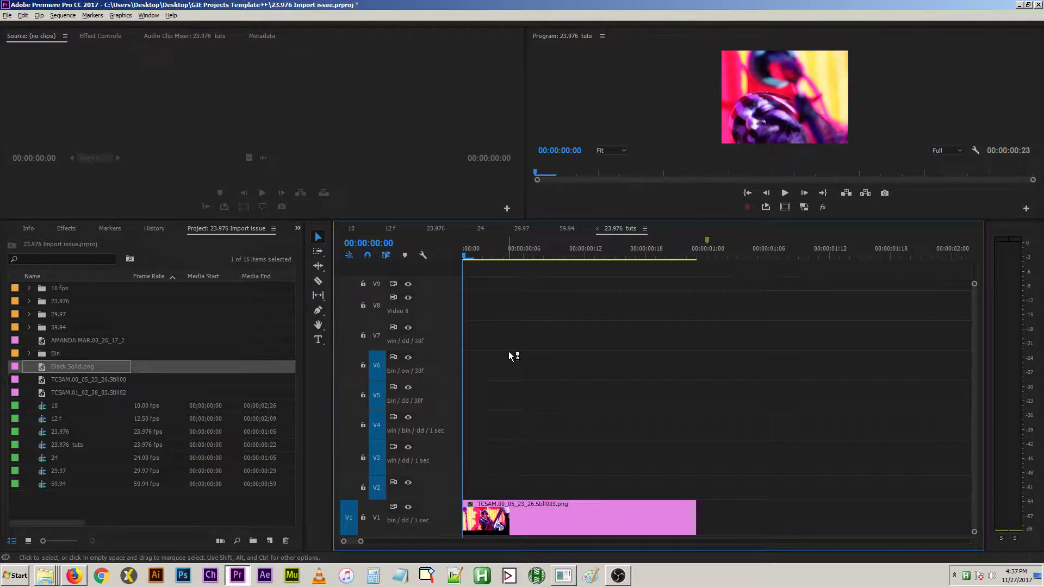
- Save the project and reveal the V1 clip's source still in the Project panel
click(216, 521)
key(ctrl+s)
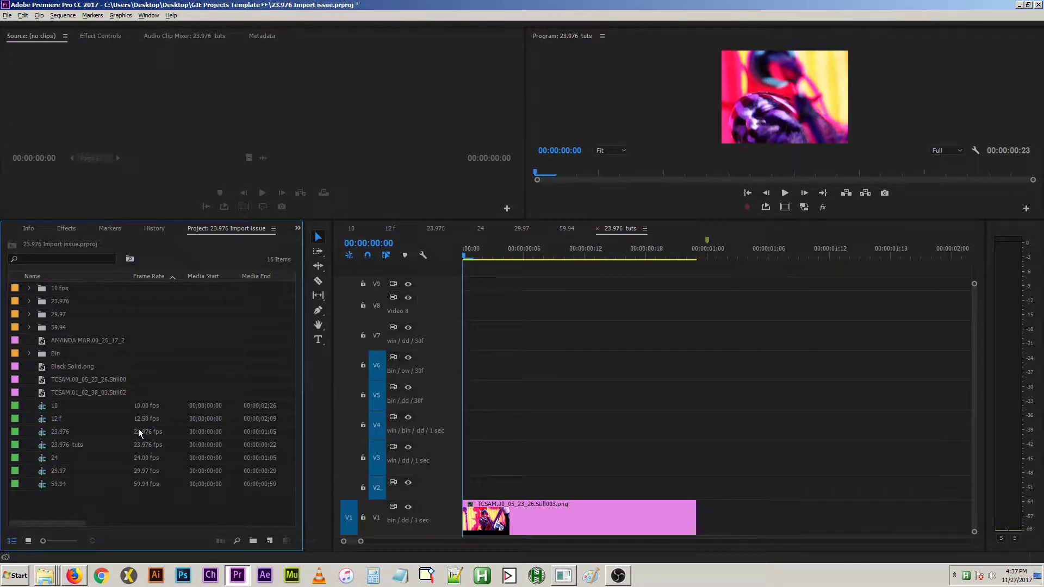
click(492, 518)
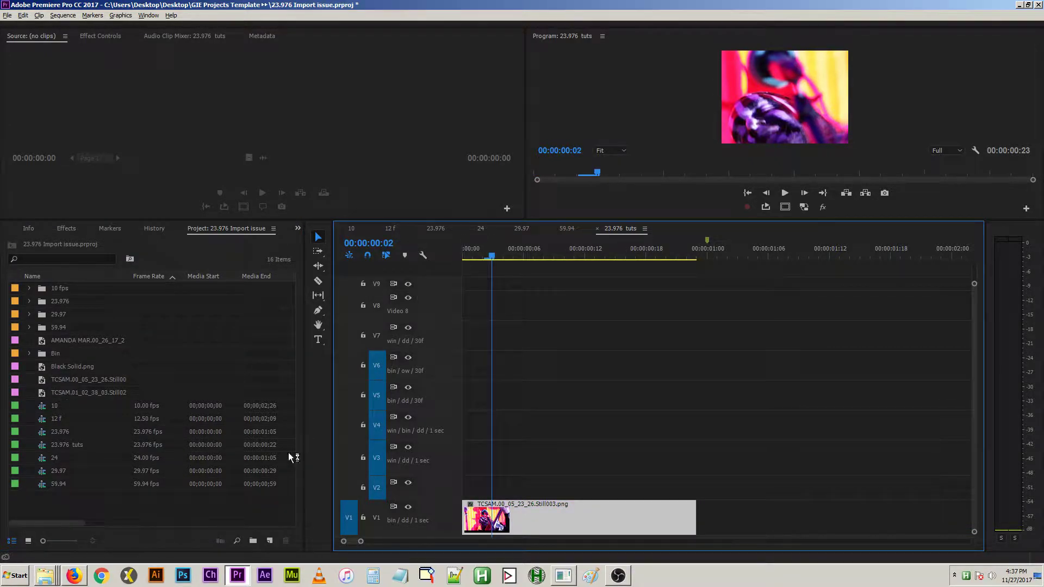
right_click(542, 529)
click(614, 487)
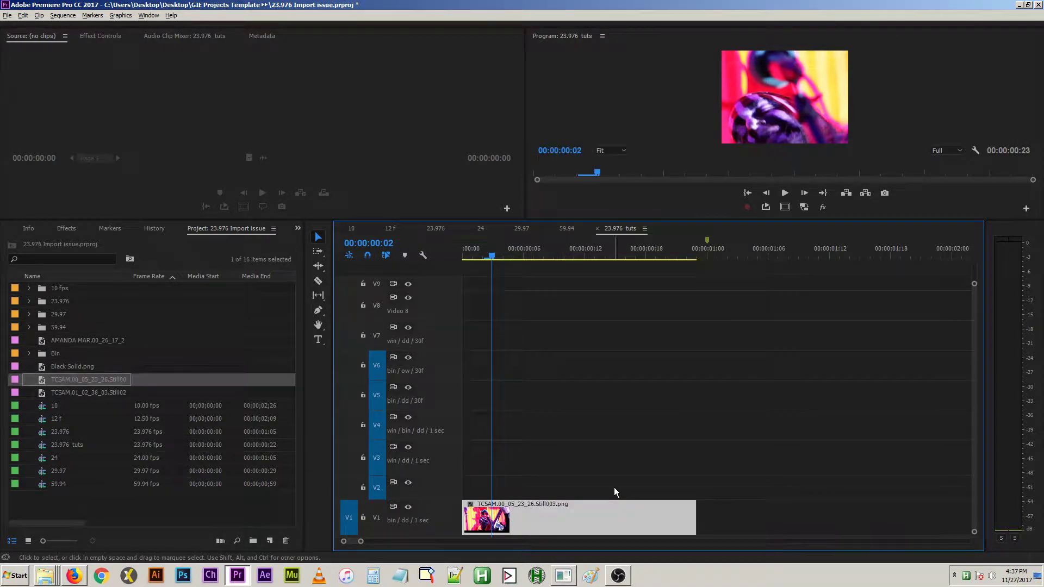
- Overwrite a copy of the TCSAM still onto V2, aligned above the V1 clip
double_click(40, 378)
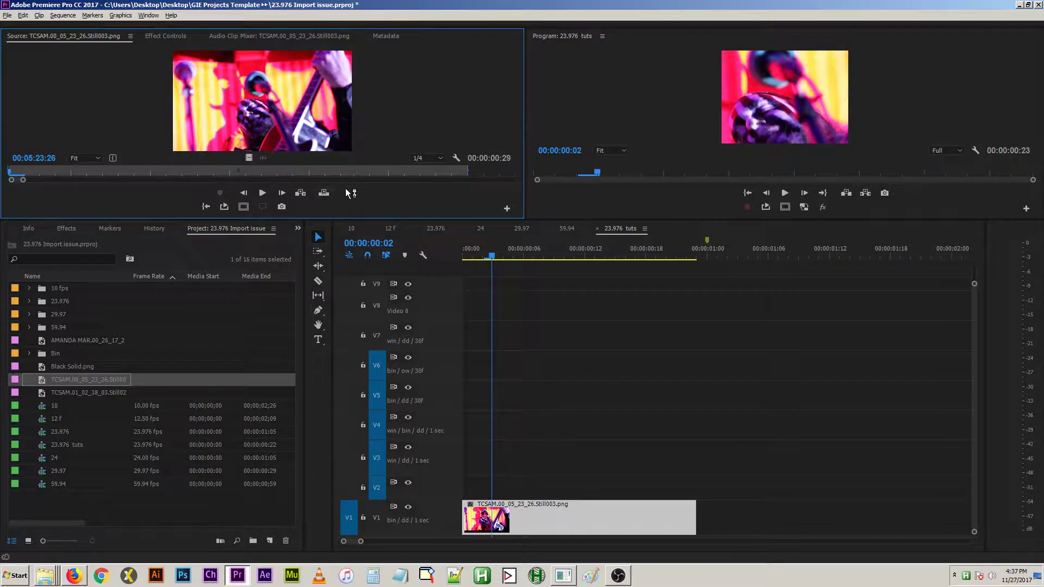
click(328, 192)
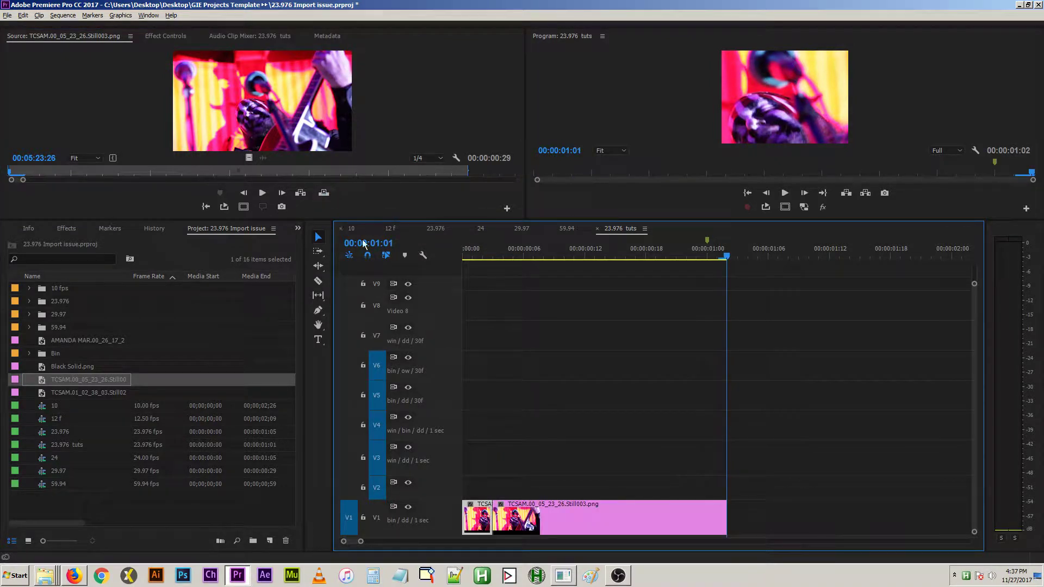
key(ctrl+z)
click(348, 488)
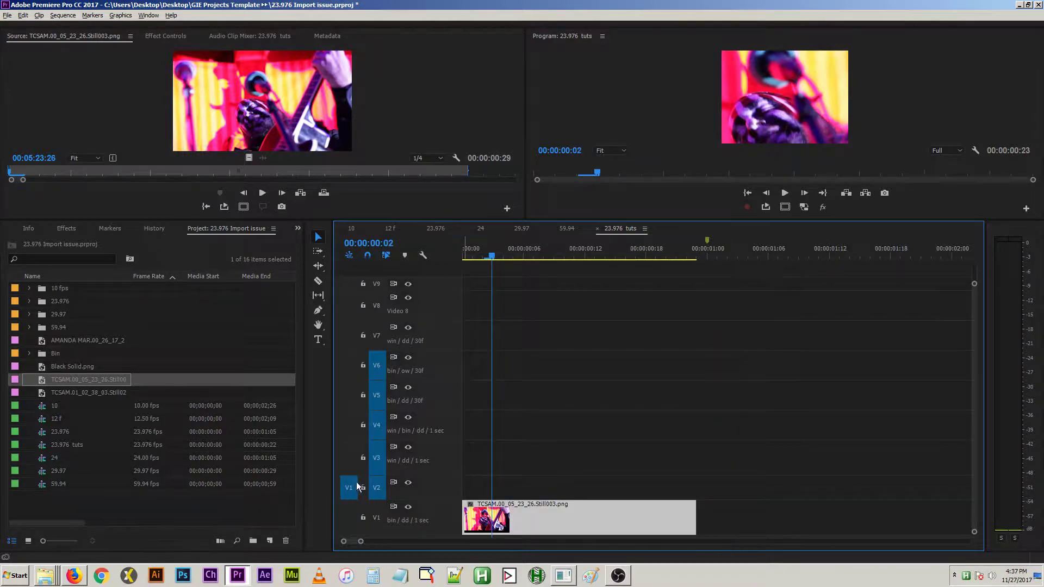
click(325, 193)
drag(546, 482, 716, 396)
mouse_move(690, 244)
mouse_down()
mouse_move(704, 246)
mouse_move(689, 250)
mouse_up()
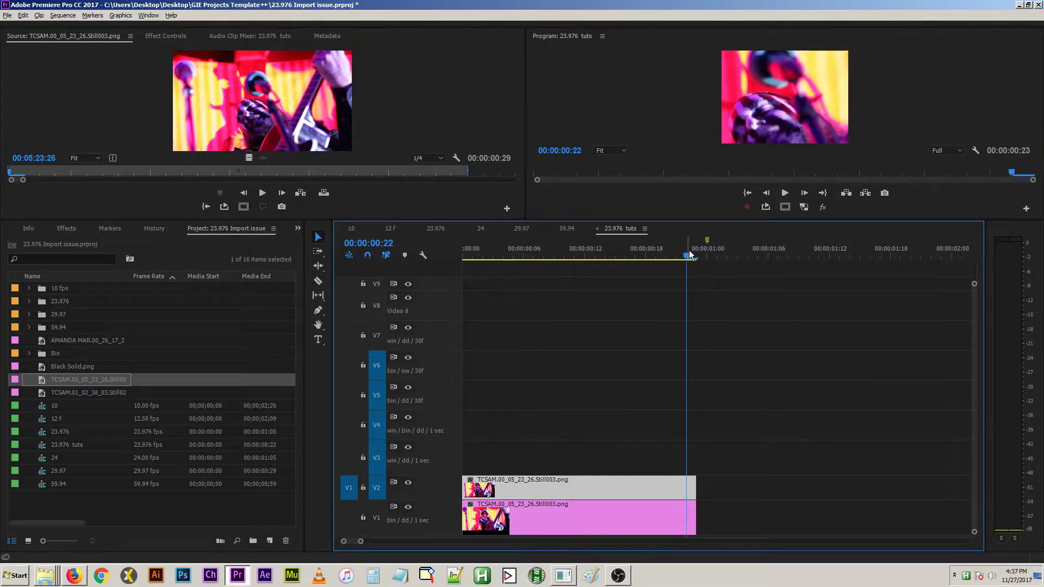
click(135, 511)
click(447, 470)
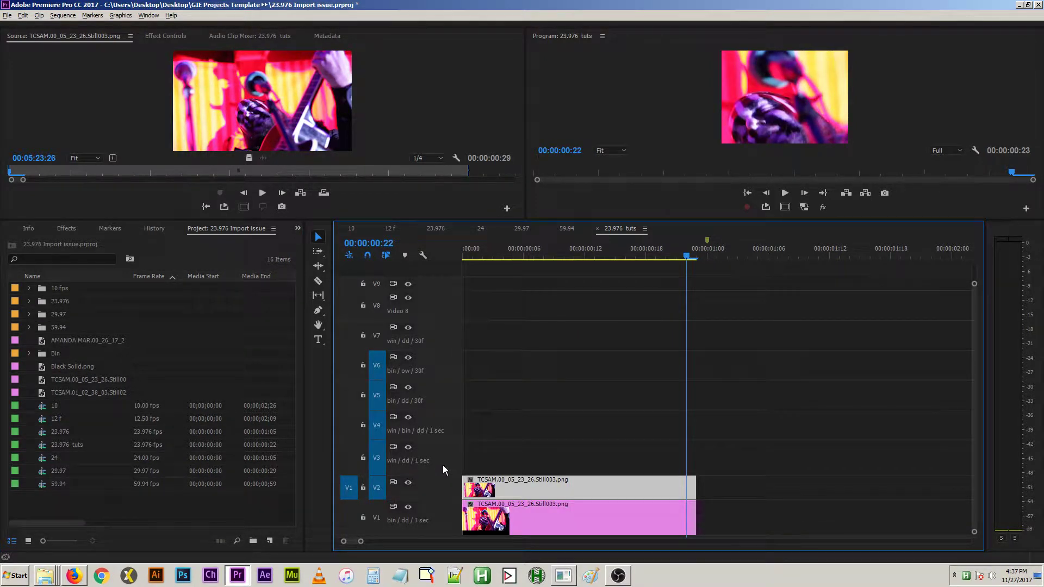
click(738, 250)
key(alt+Tab)
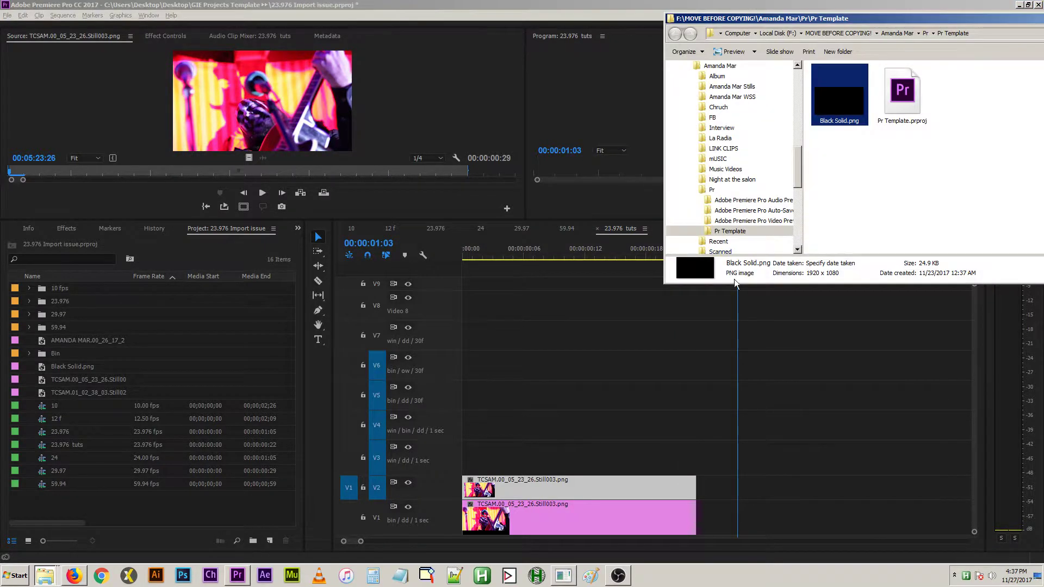
- Patch source video to V3, drop Black Solid.png there, then delete the clip
click(742, 291)
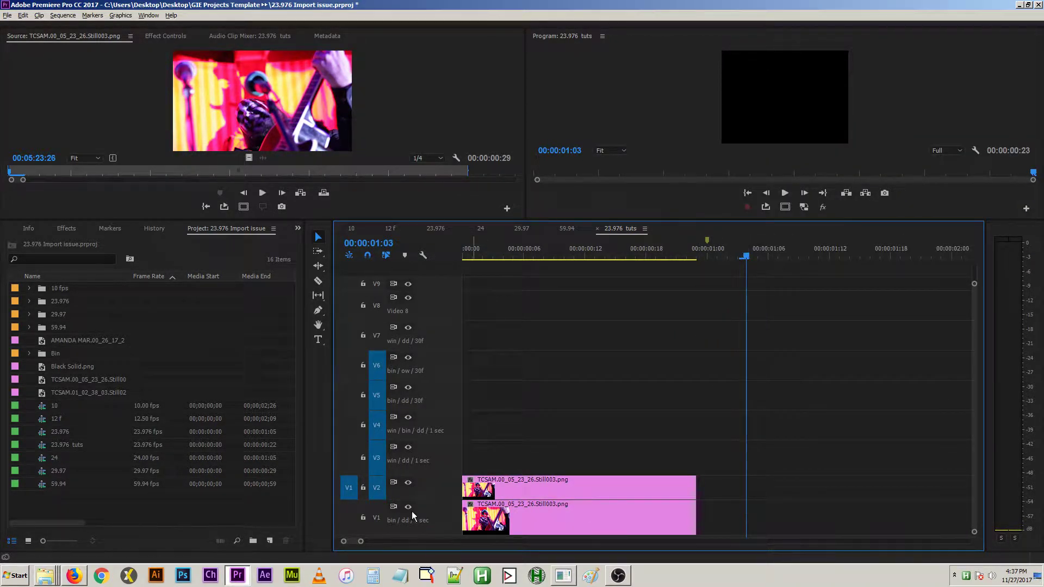
click(351, 465)
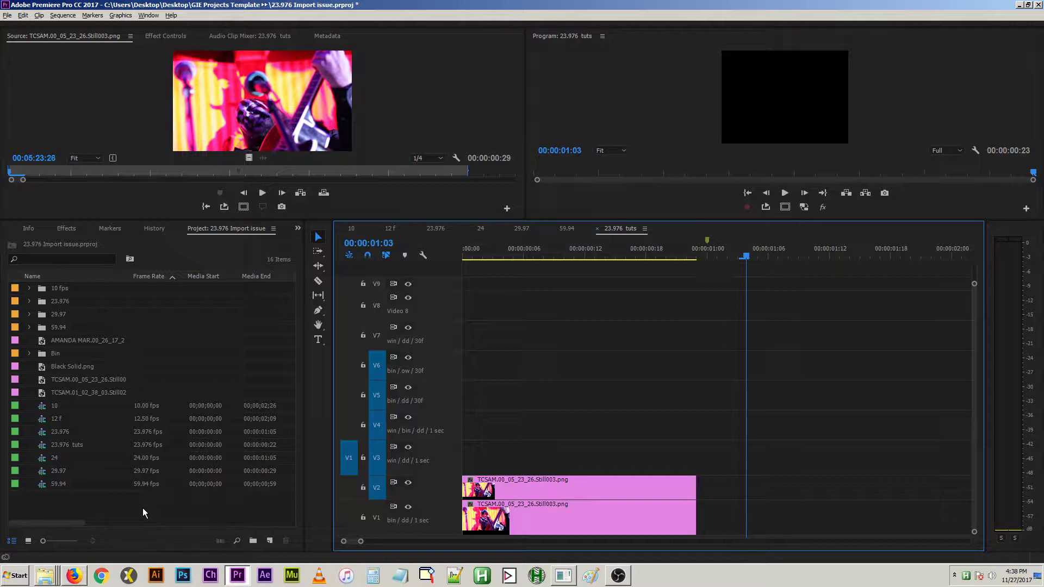
key(alt+Tab)
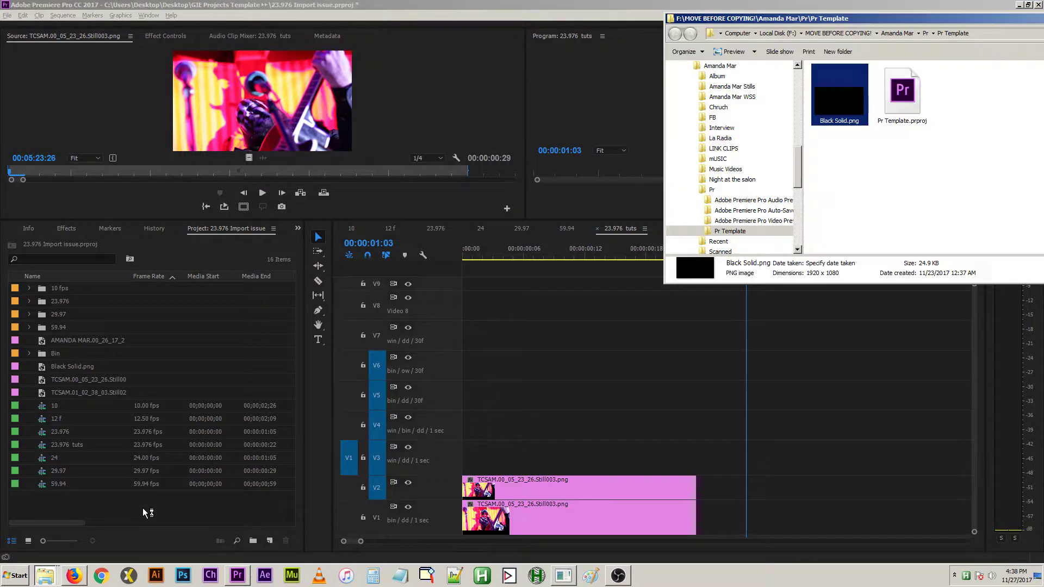
drag(846, 102, 442, 457)
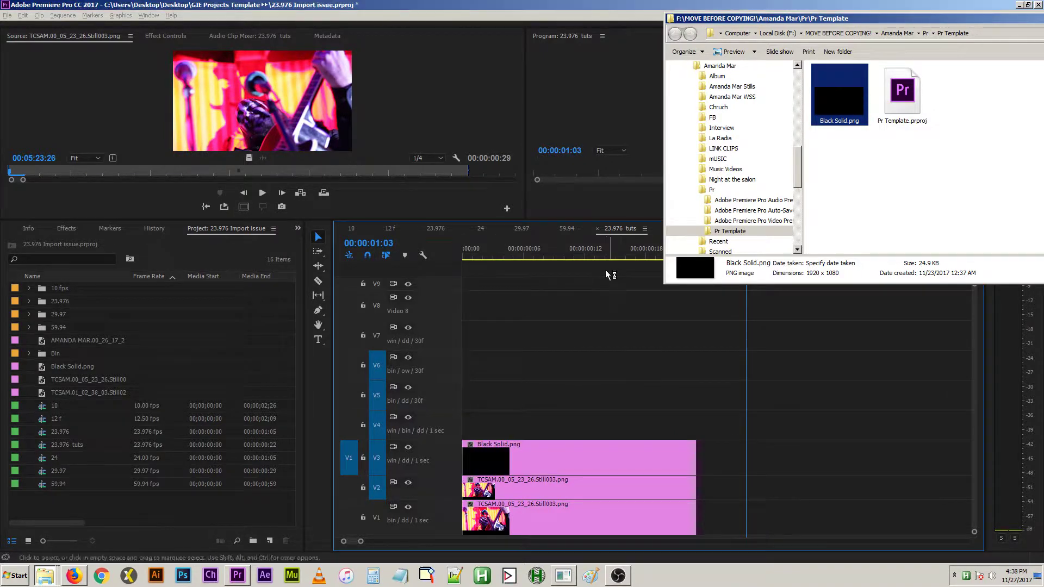
click(603, 253)
click(647, 467)
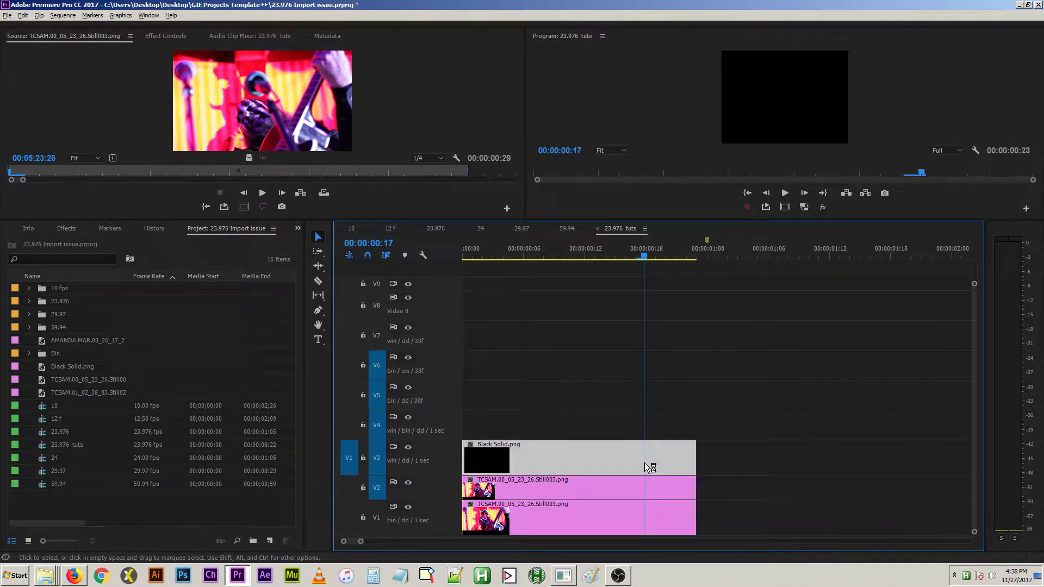
key(Delete)
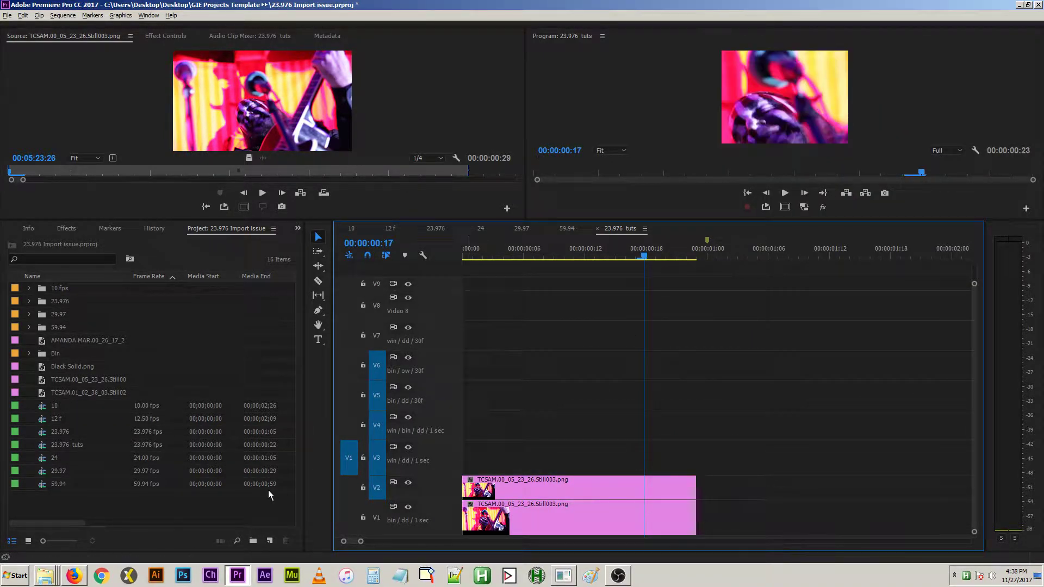
- Browse to the 101 Accadent folder and load Black Solid.png in the source monitor
key(alt+Tab)
click(857, 33)
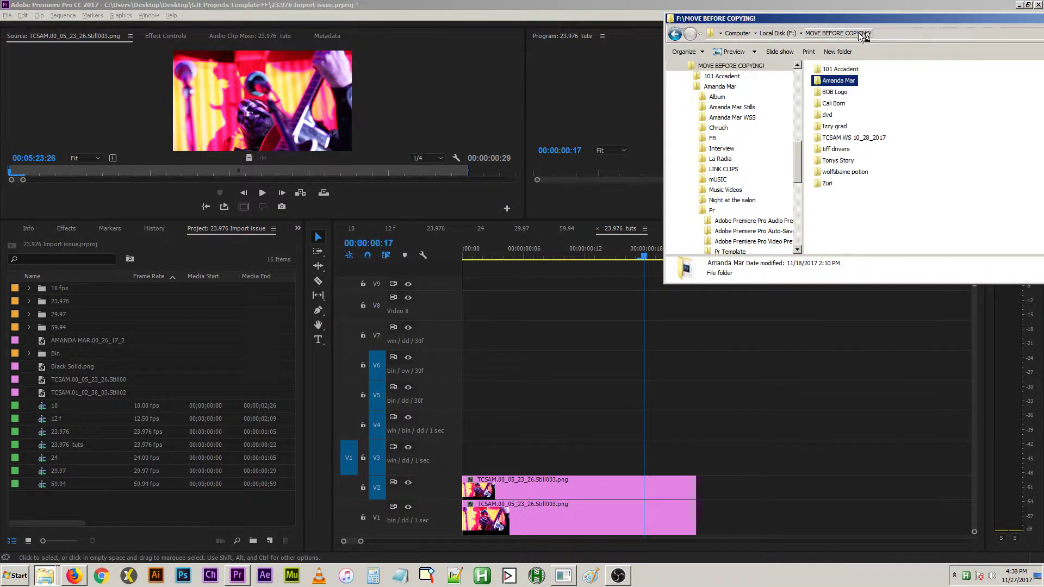
double_click(845, 69)
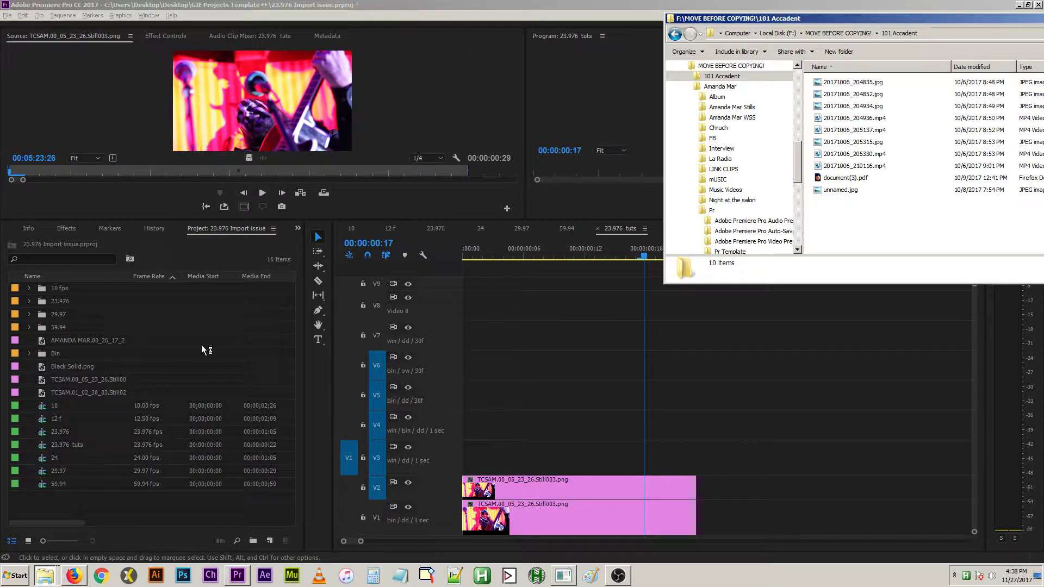
click(84, 363)
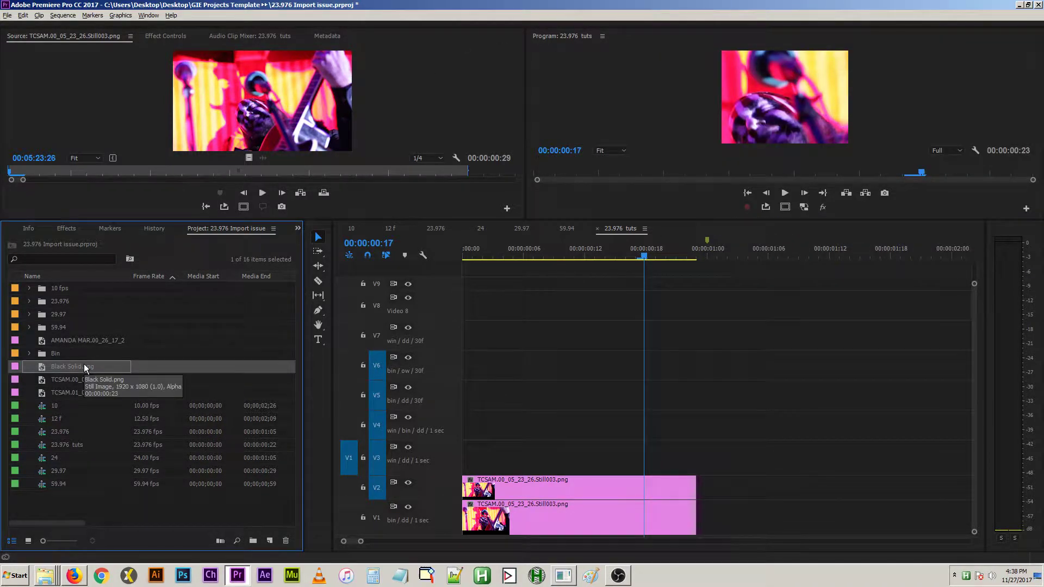
double_click(42, 366)
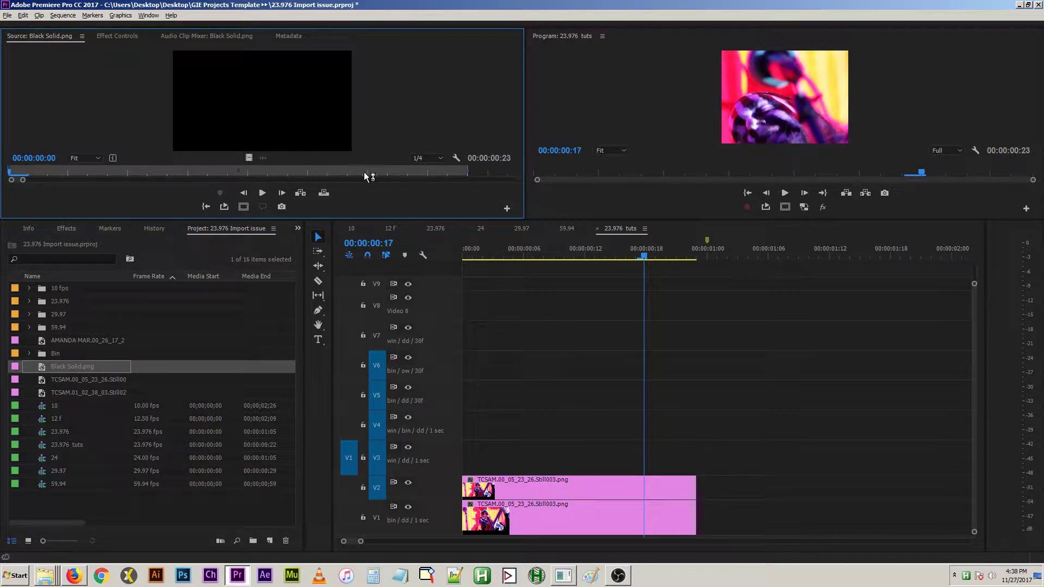
- Remove Black Solid.png from the project, then restore it
click(82, 511)
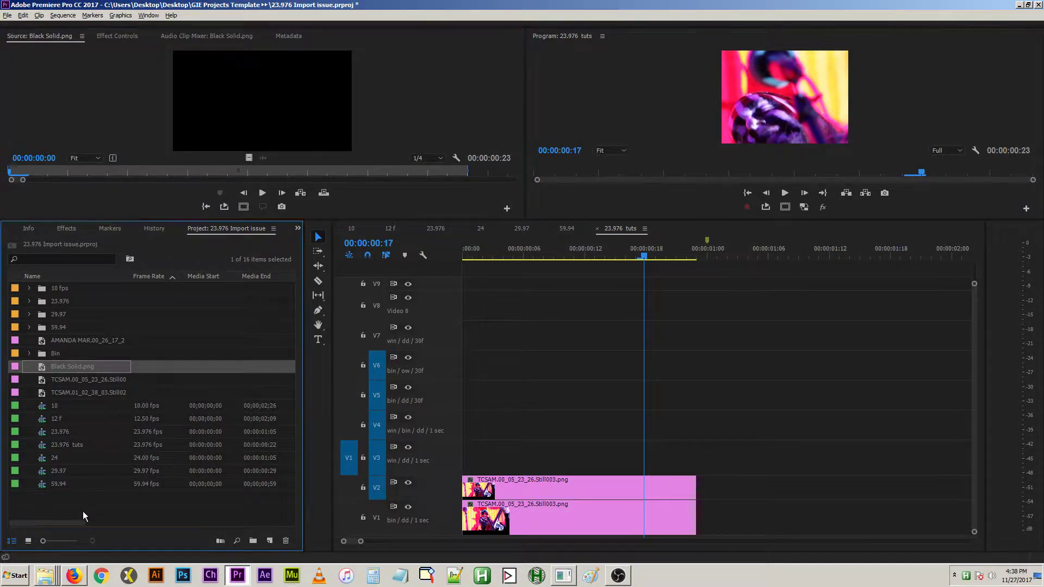
key(Delete)
double_click(64, 370)
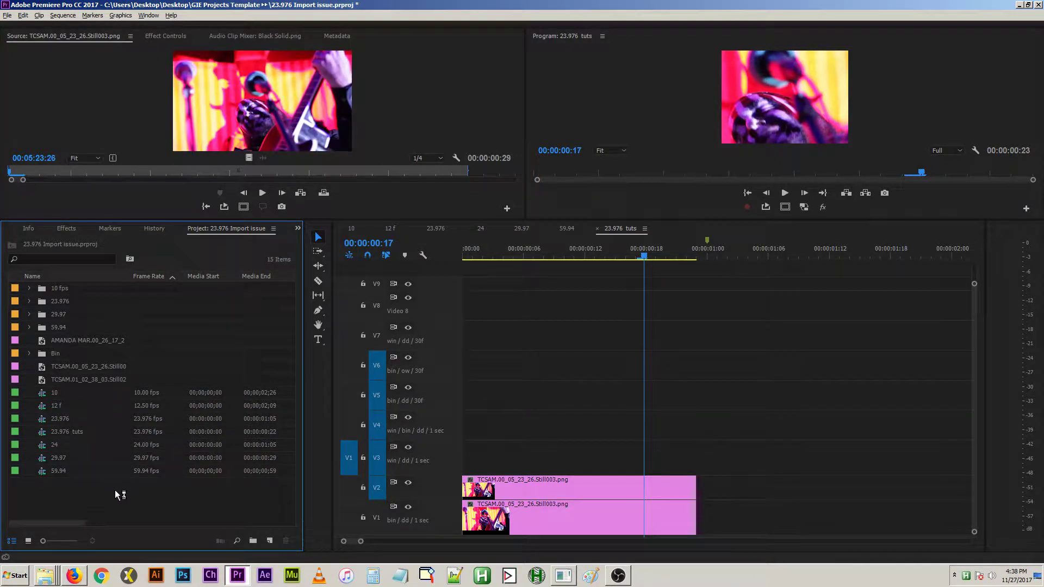
key(alt+Tab)
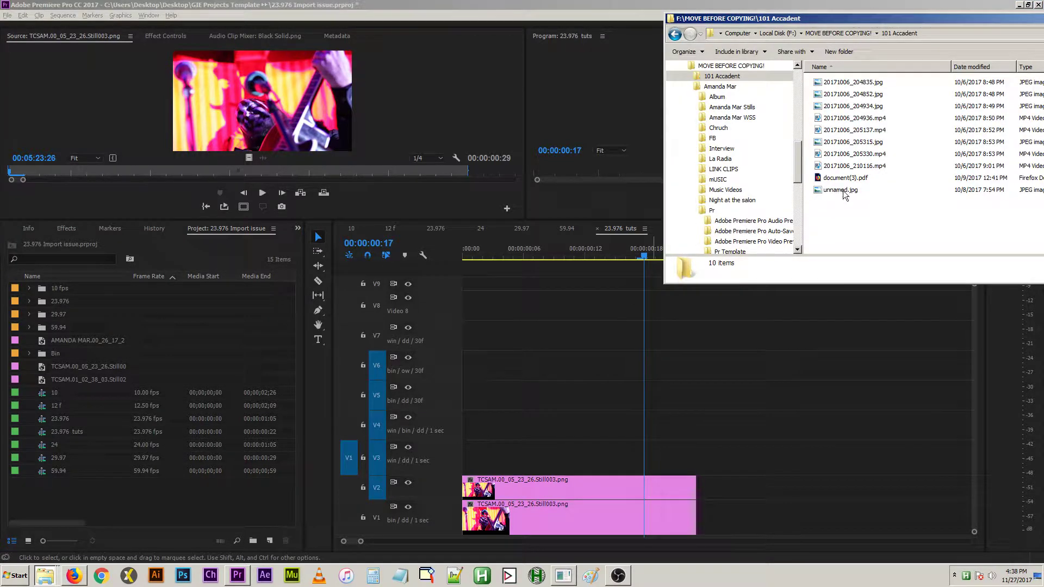
drag(1003, 22, 1039, 47)
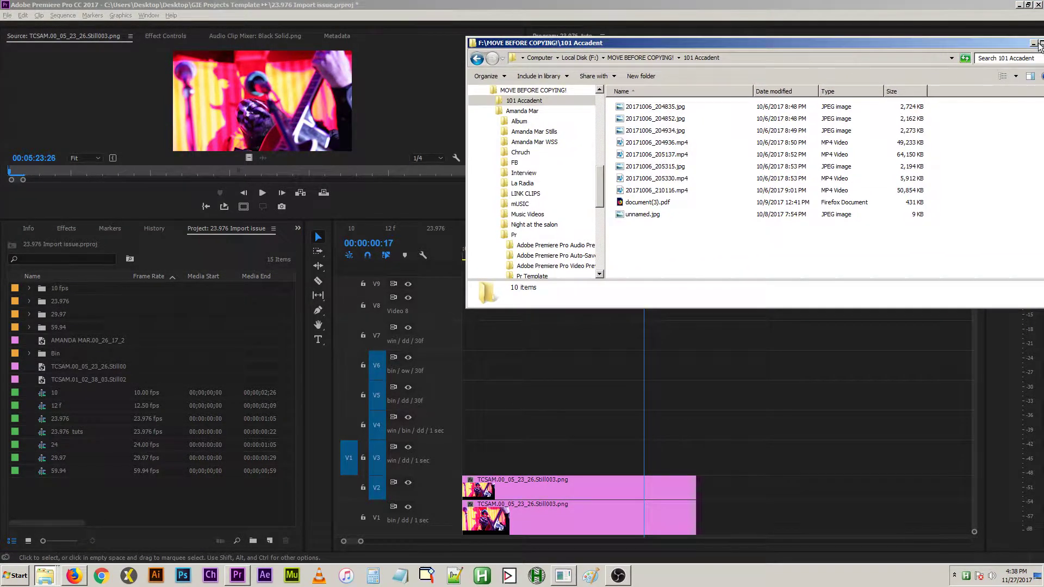
click(190, 505)
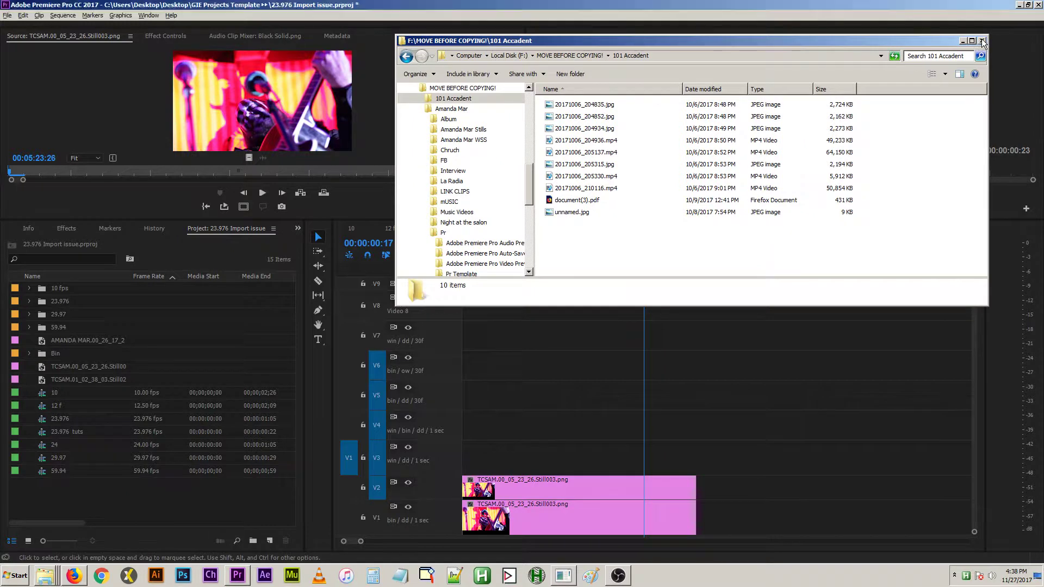
key(ctrl+v)
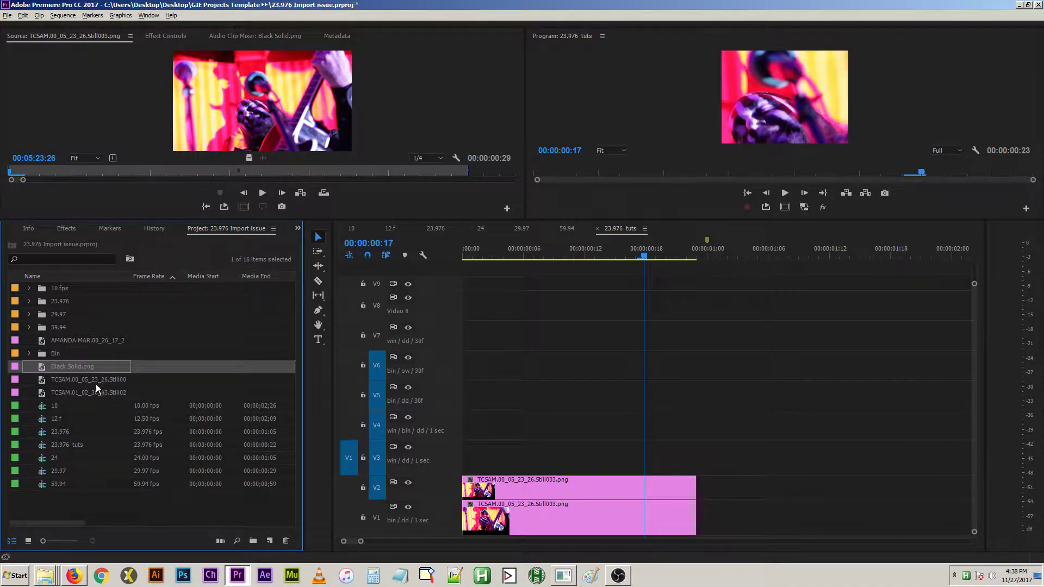
- Reveal Black Solid.png in Explorer and delete it from the project
right_click(39, 370)
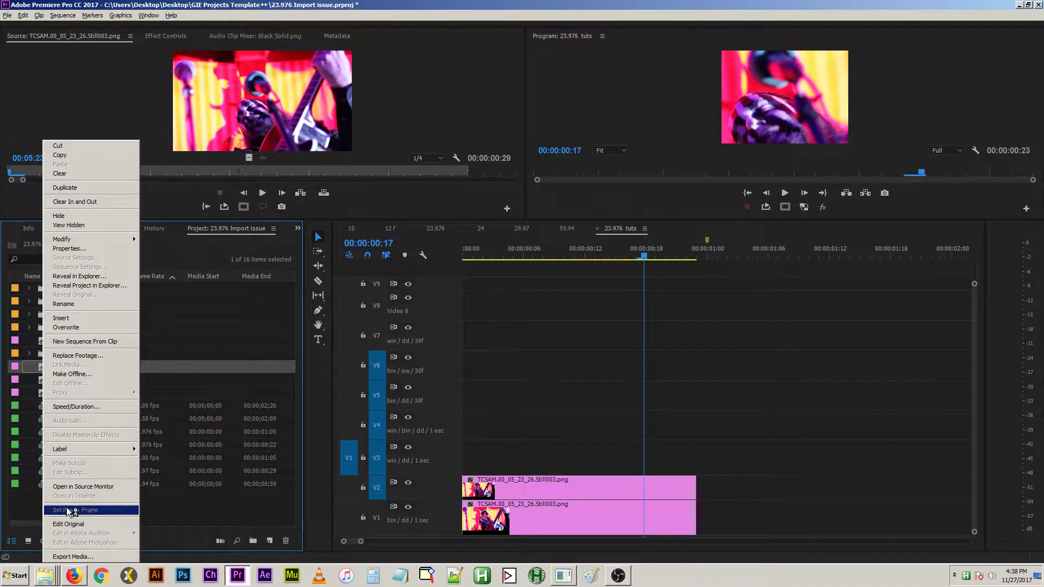
click(81, 276)
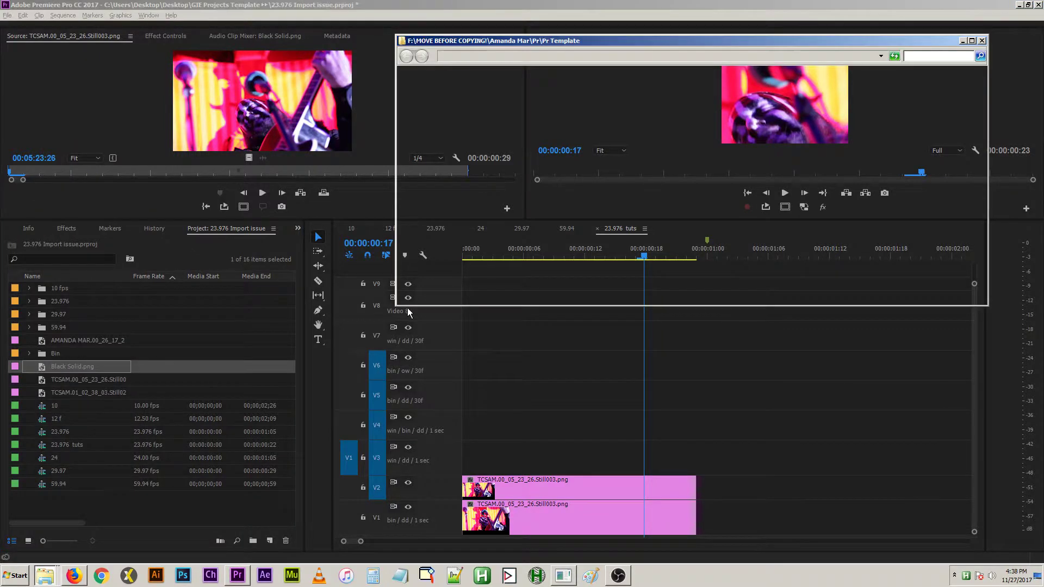
key(alt+Tab)
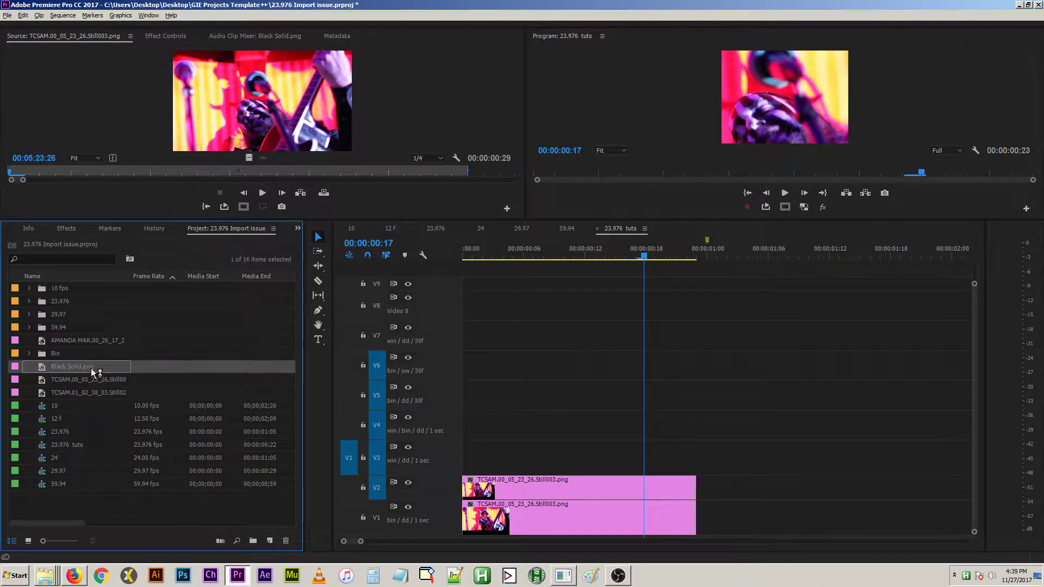
key(Delete)
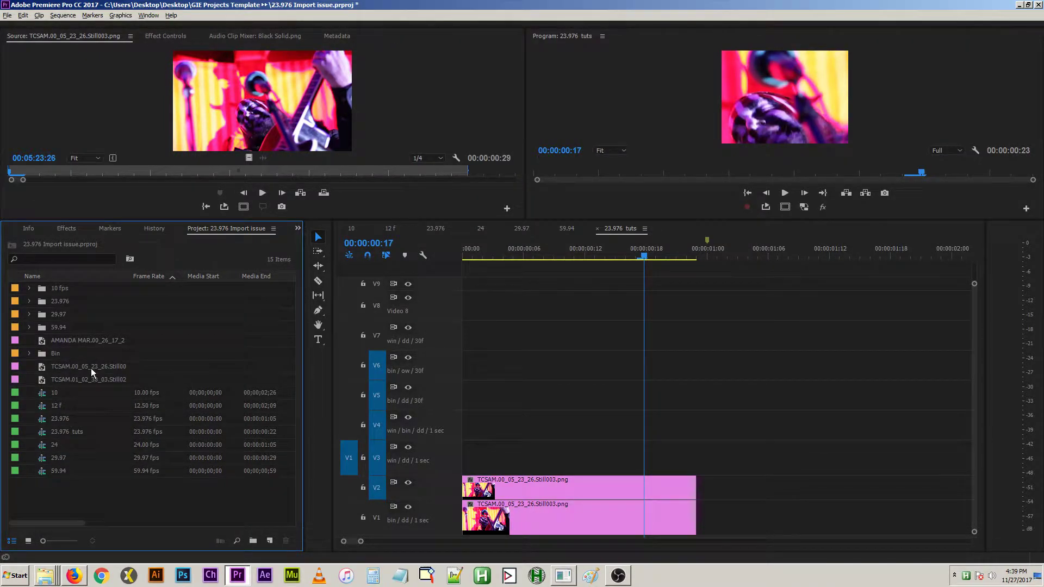
key(alt+Tab)
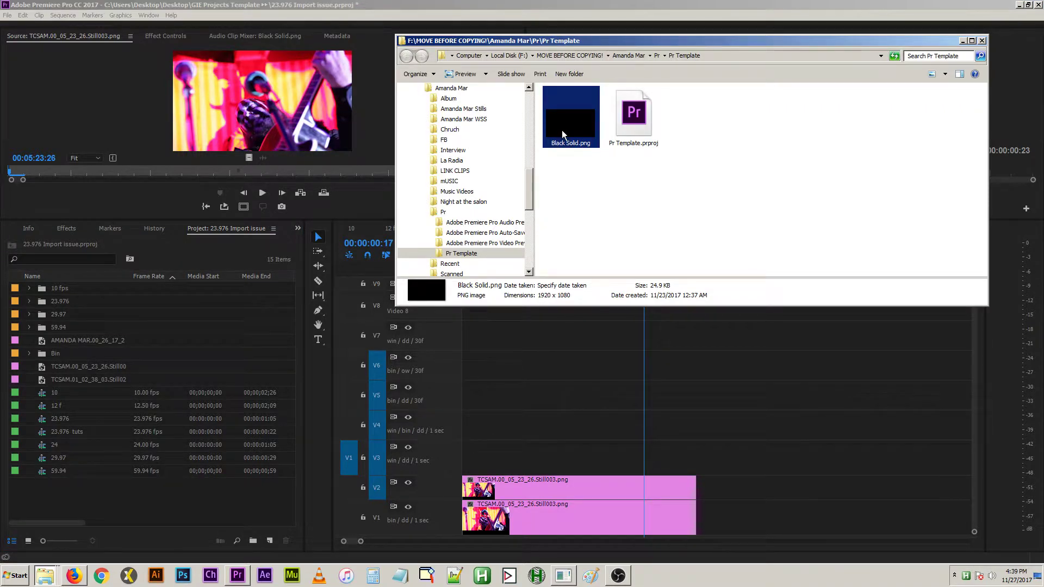
- Drop Black Solid.png on V3, decline the Recycle Bin prompt, undo, and remove it from the project
drag(562, 130, 435, 462)
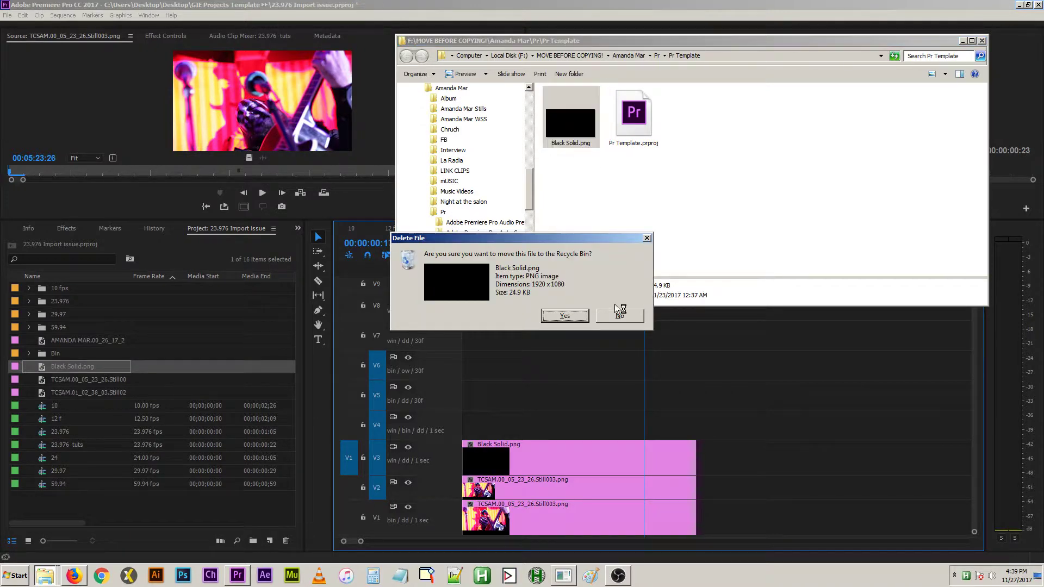
click(620, 315)
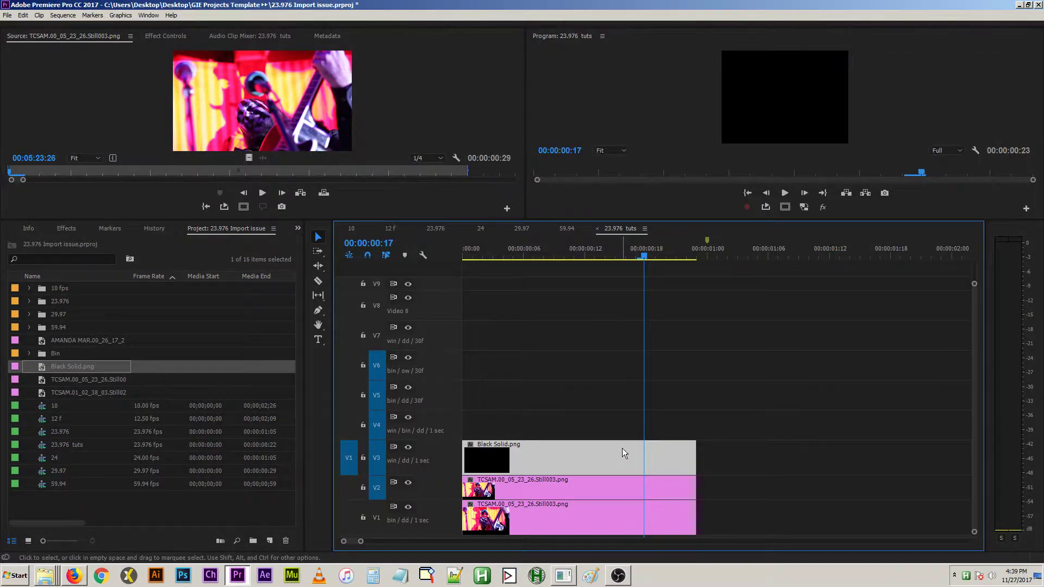
key(Delete)
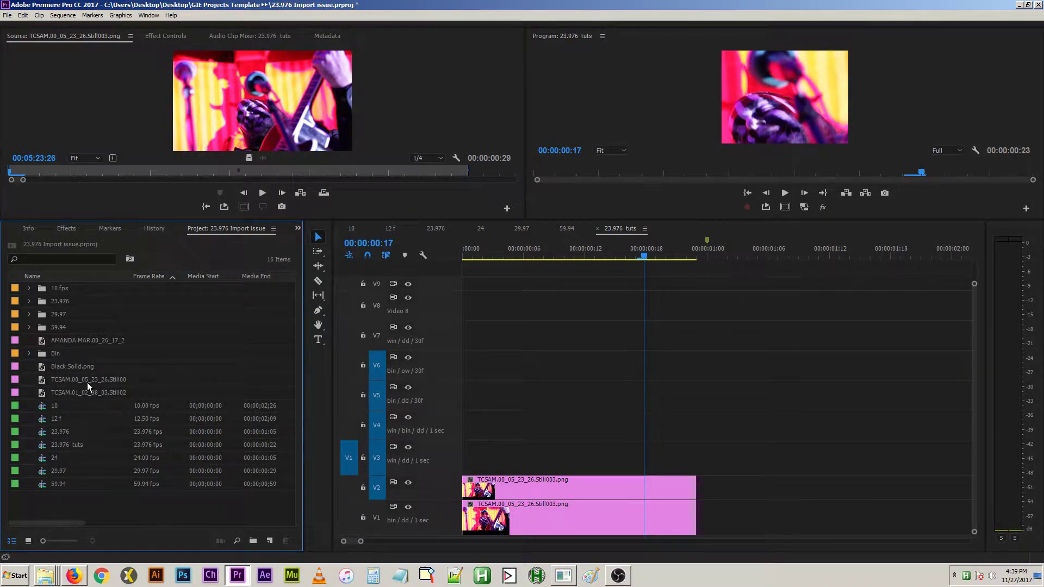
click(86, 370)
key(Delete)
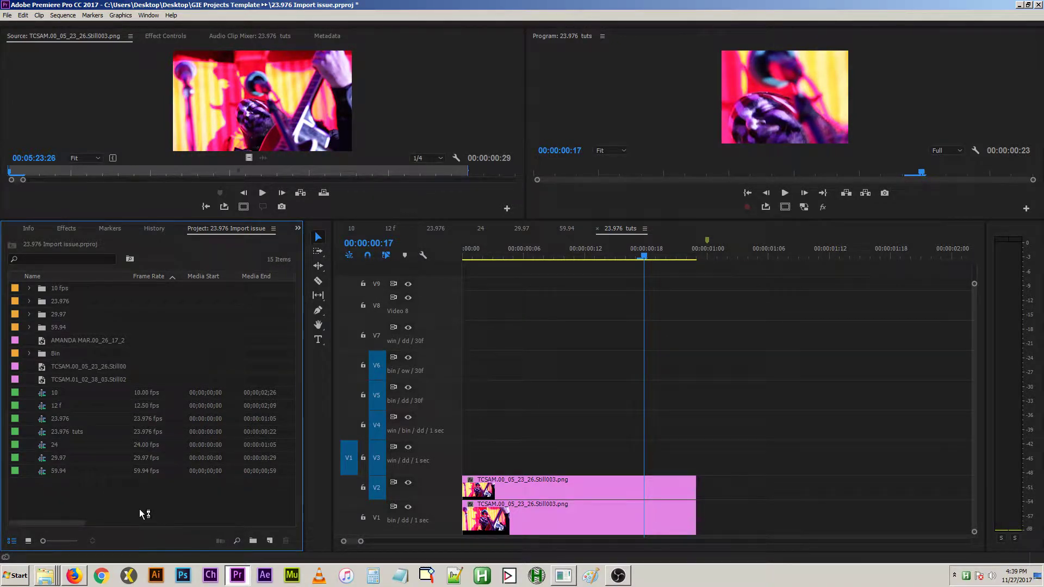
key(alt+Tab)
- Place AMANDA MAR.01_07_14_05.Still001.png from the exported stills folder onto V3
click(625, 59)
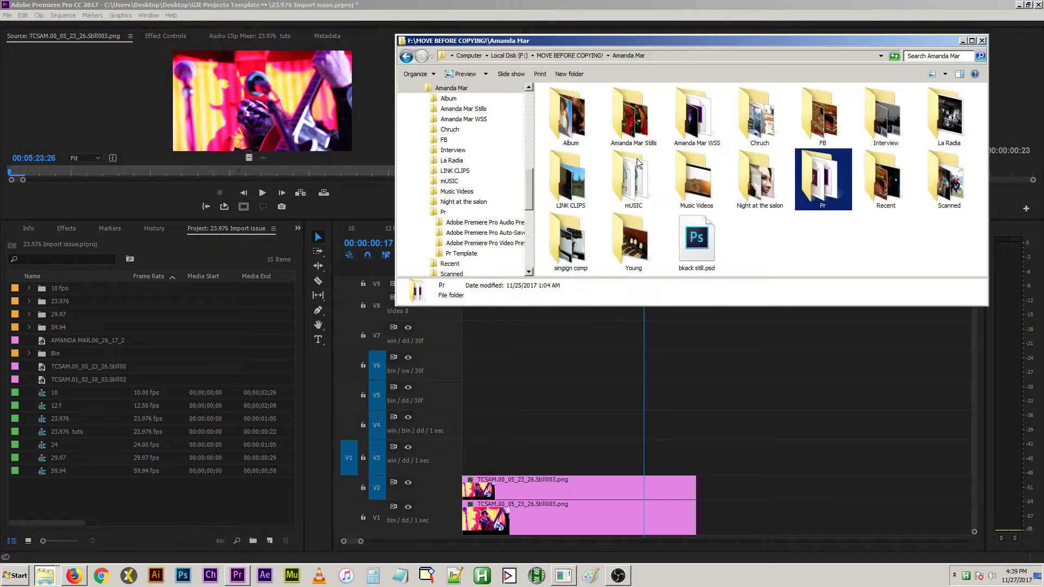
double_click(634, 144)
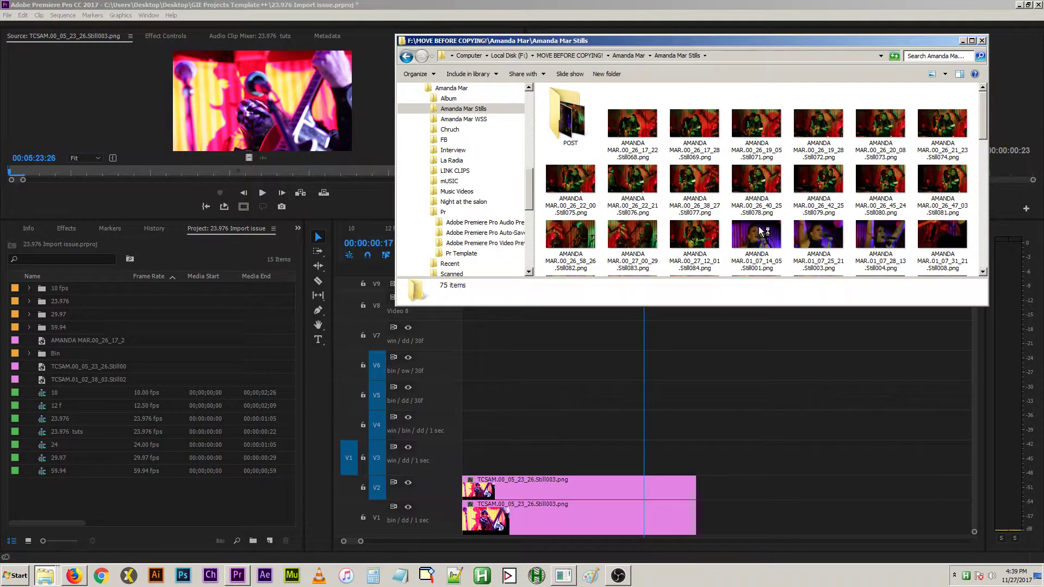
drag(758, 228, 446, 464)
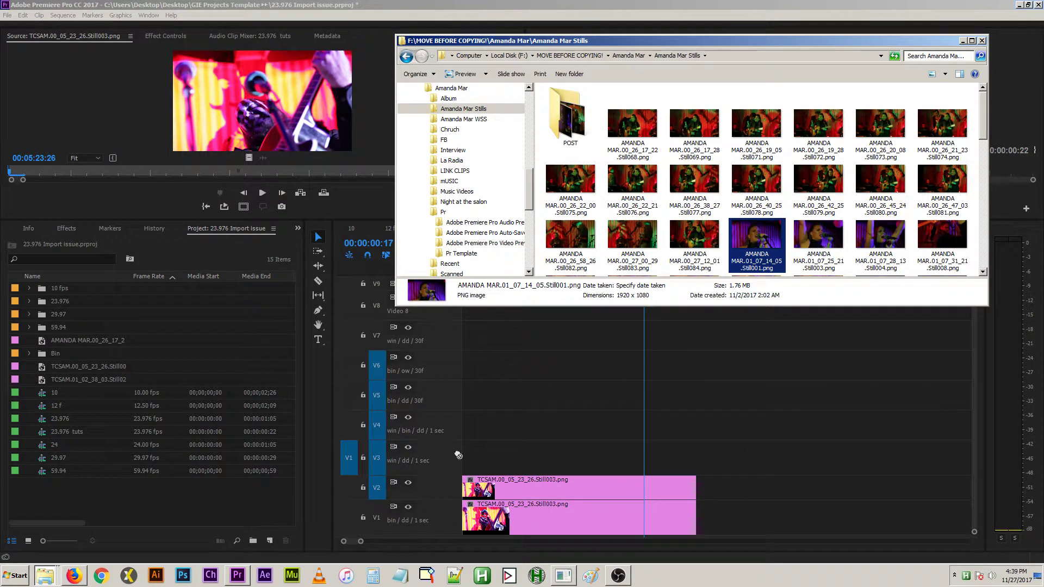
click(963, 41)
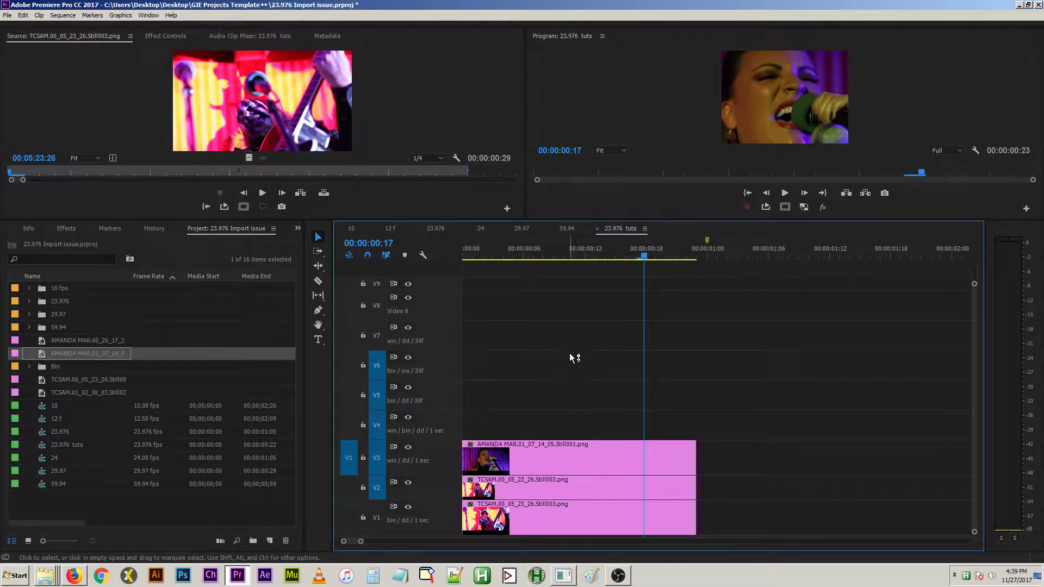
- Add a second AMANDA still copy on V4, then target source video to V5
click(349, 426)
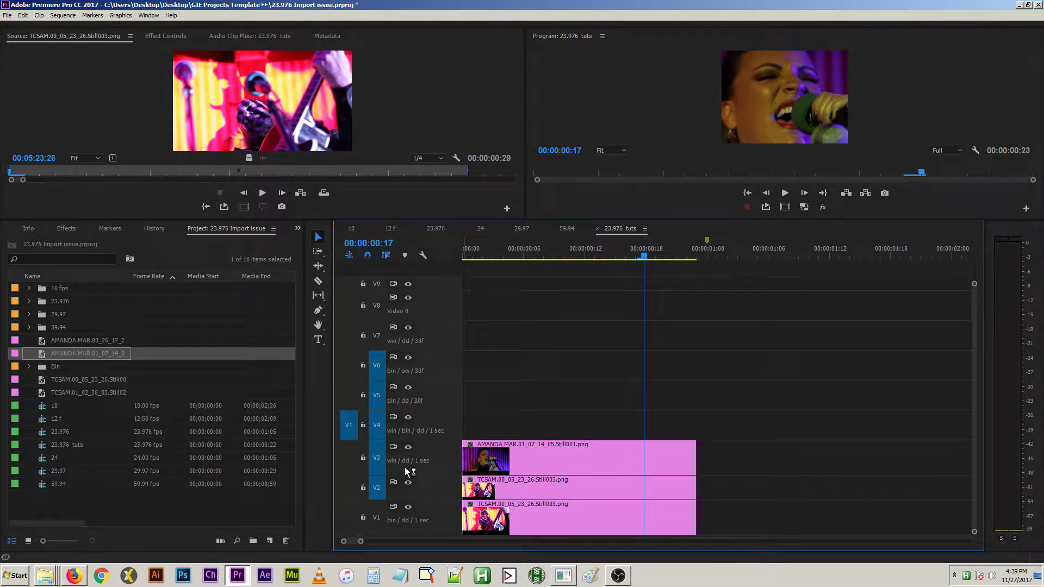
double_click(490, 459)
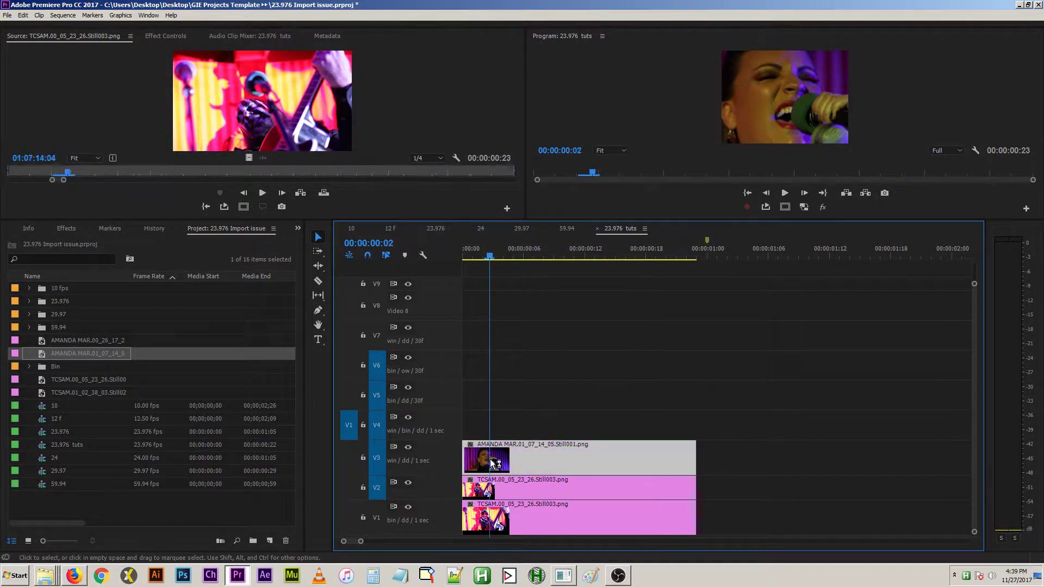
double_click(42, 351)
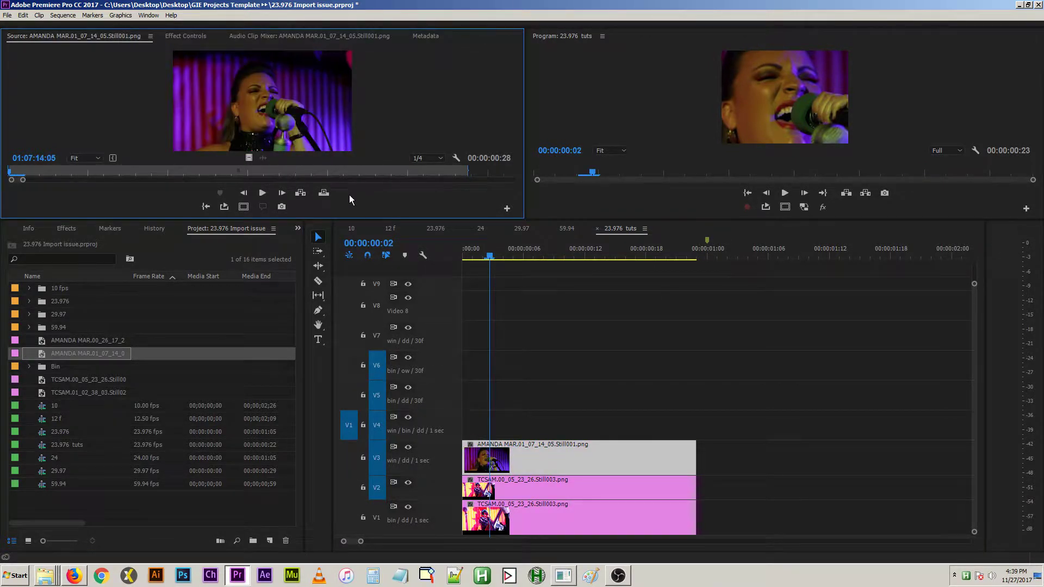
click(470, 260)
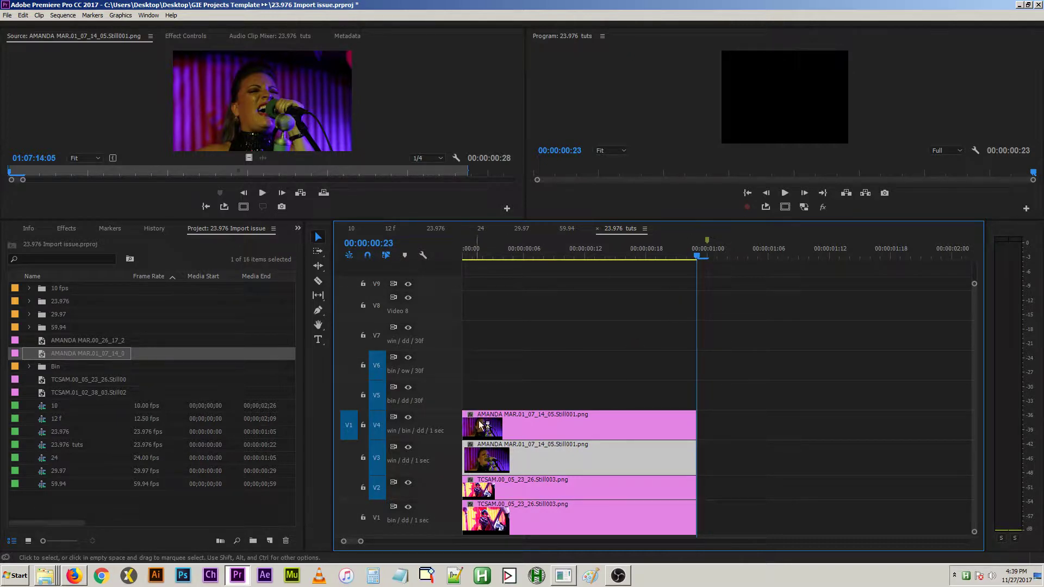
click(351, 401)
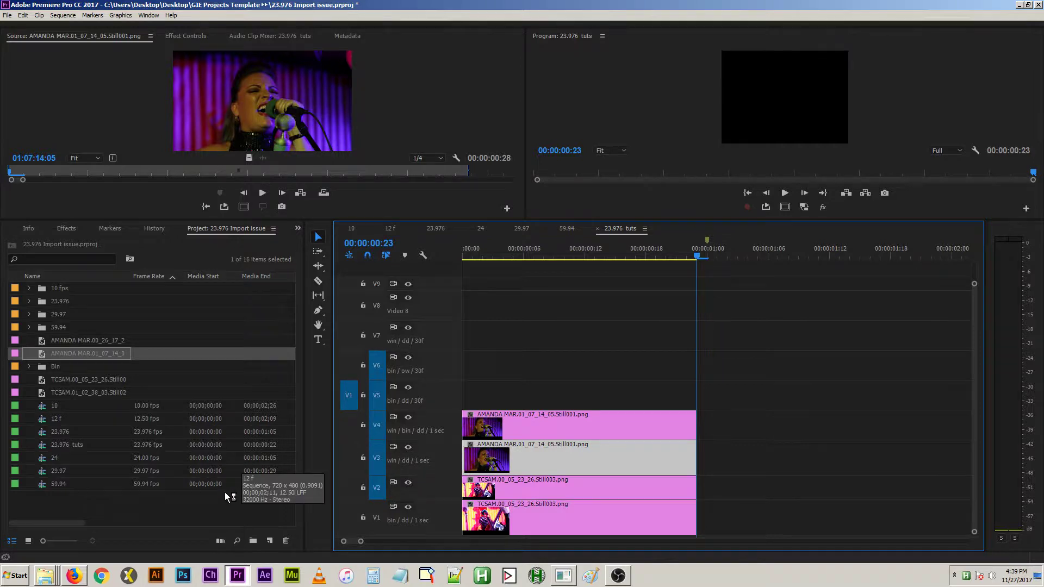
click(225, 511)
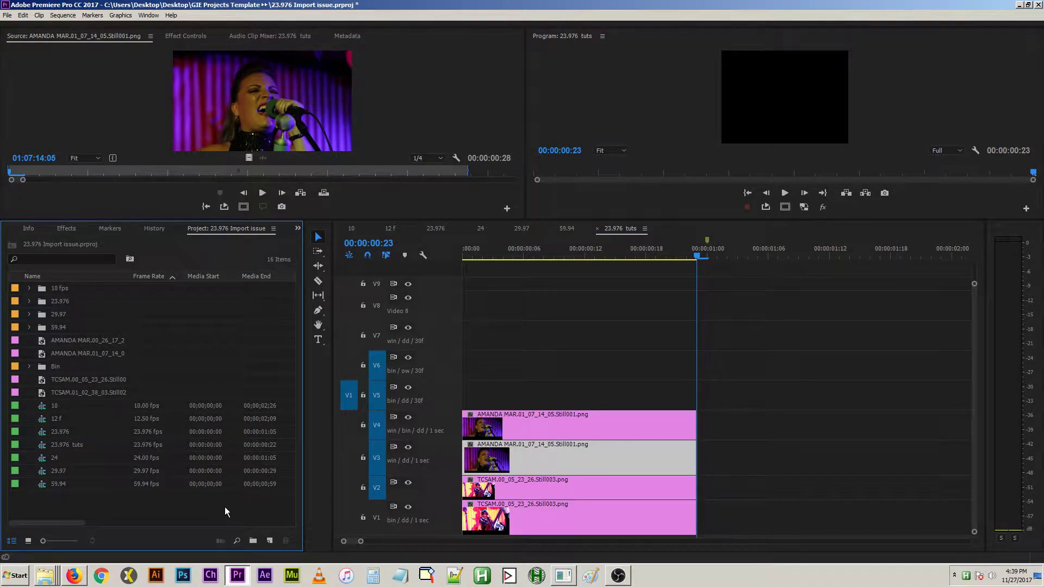
key(ctrl+comma)
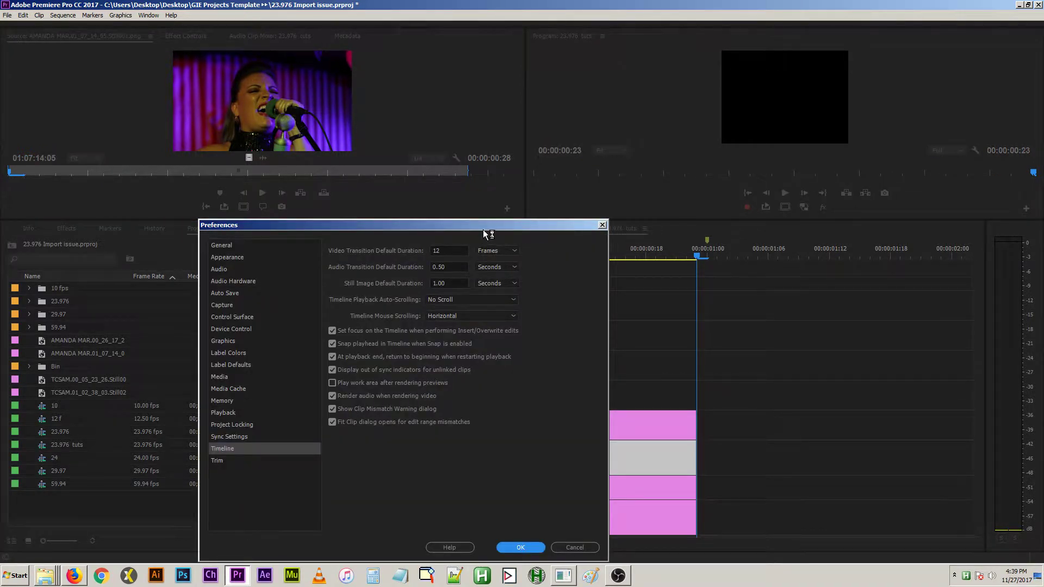
- Set Still Image Default Duration to 30 frames in Timeline preferences and apply
drag(489, 226, 530, 275)
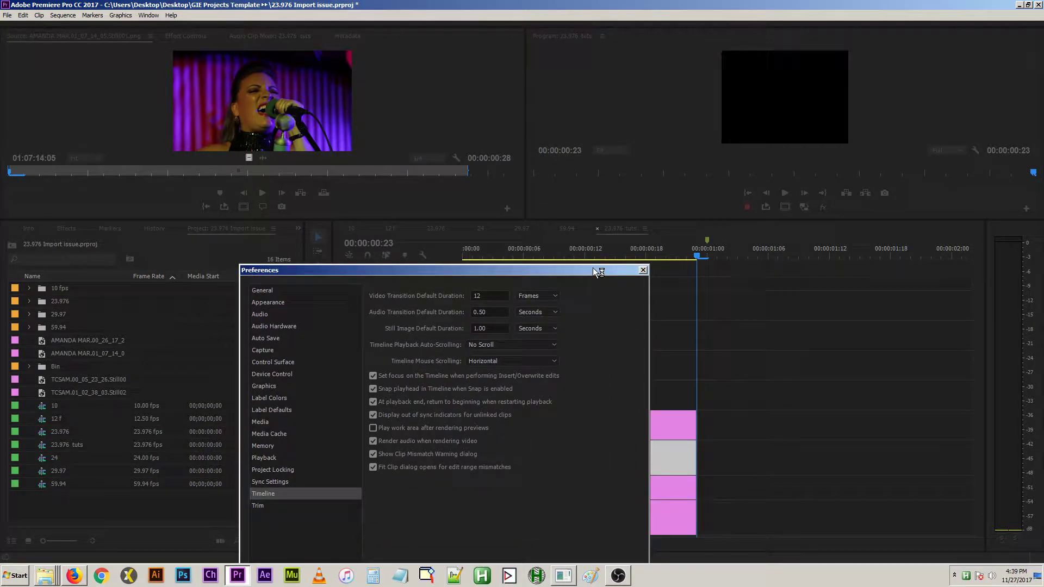
click(526, 322)
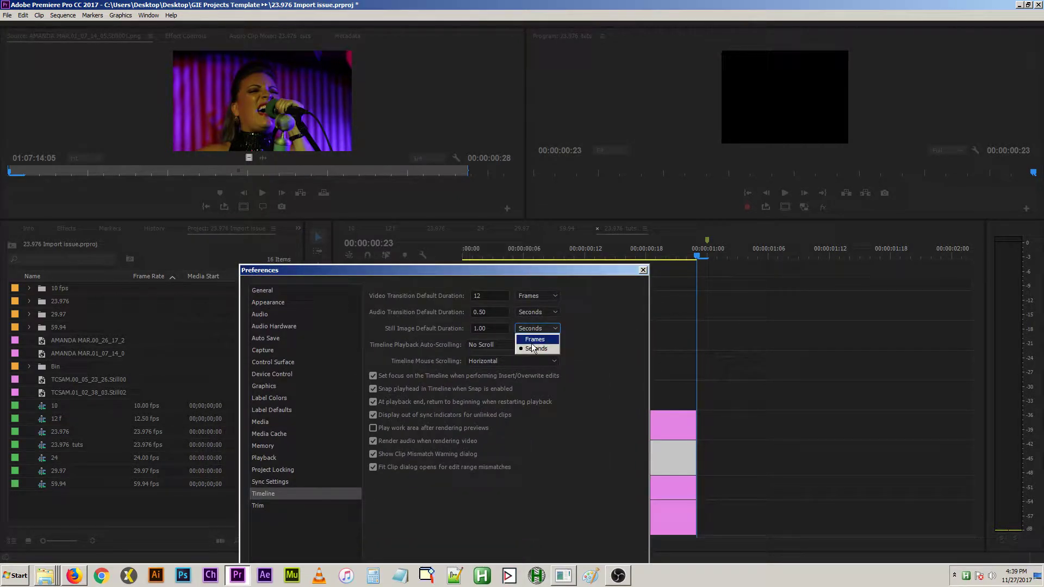
click(530, 340)
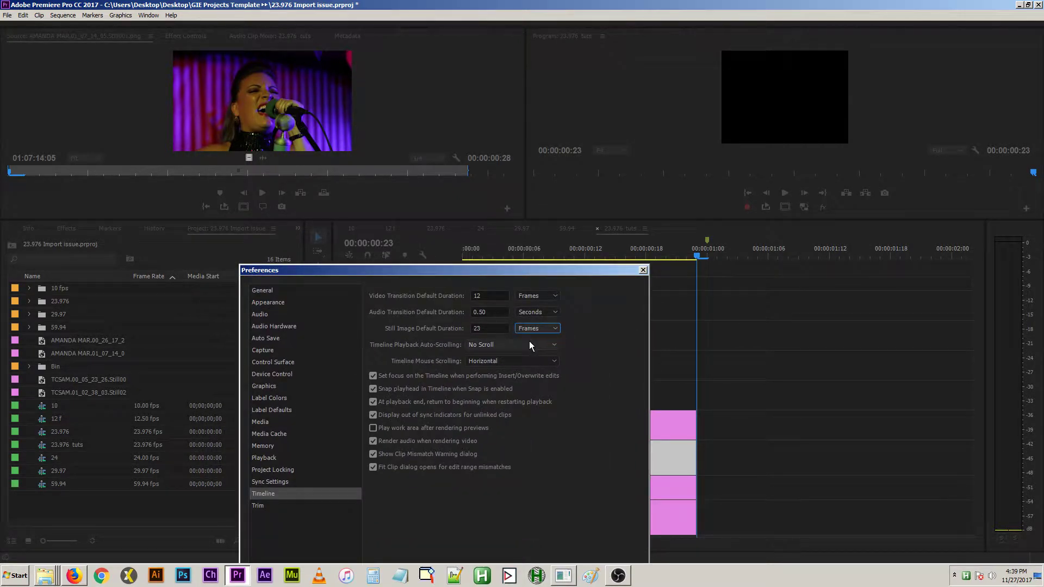
double_click(489, 325)
text(30)
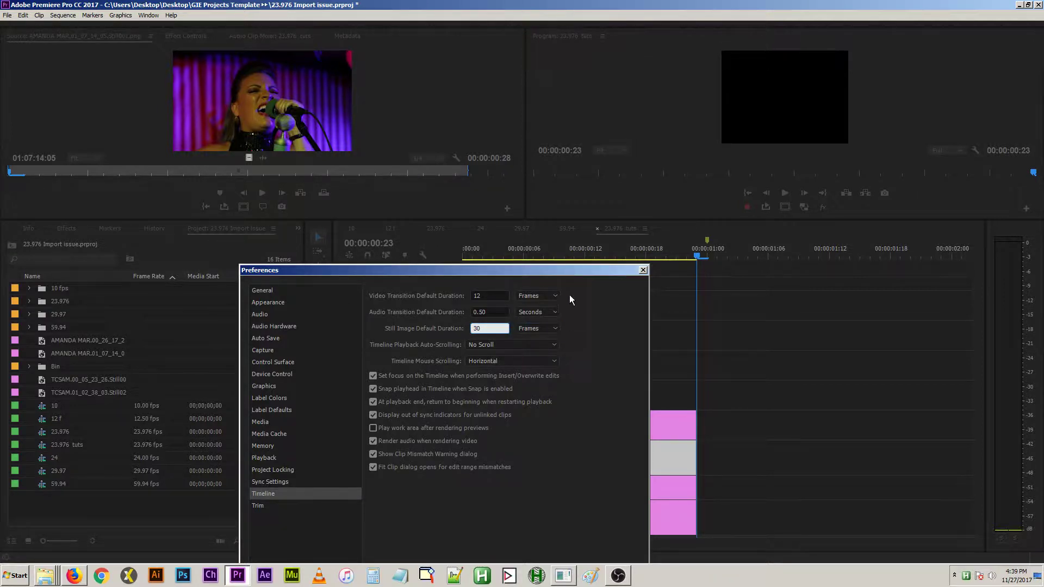
drag(575, 270, 594, 156)
click(585, 477)
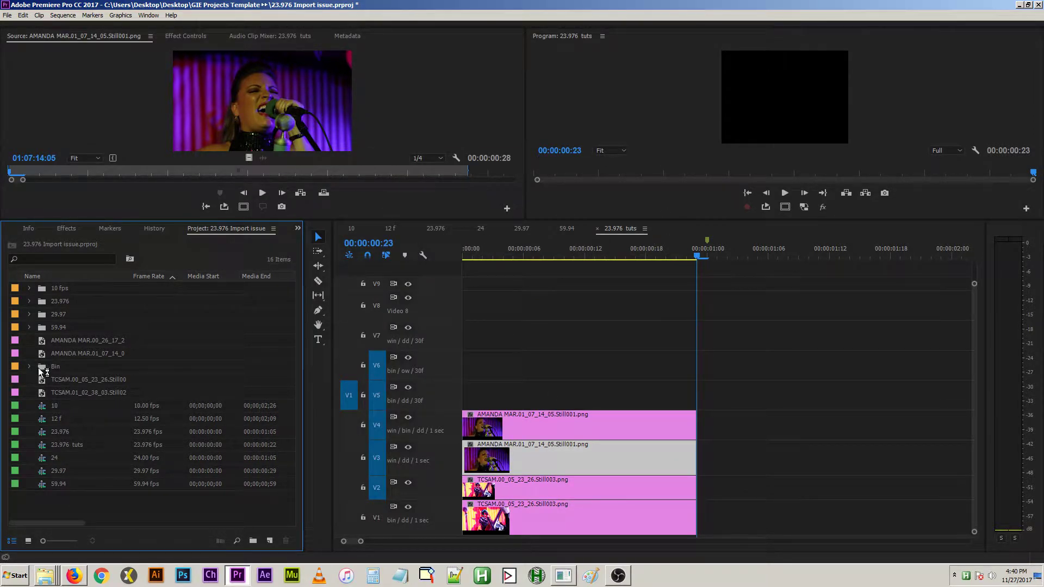
- Import TCSAM.01_32_46_15.Still011.png and place it on V5, ending at 00:00:01:00
double_click(123, 507)
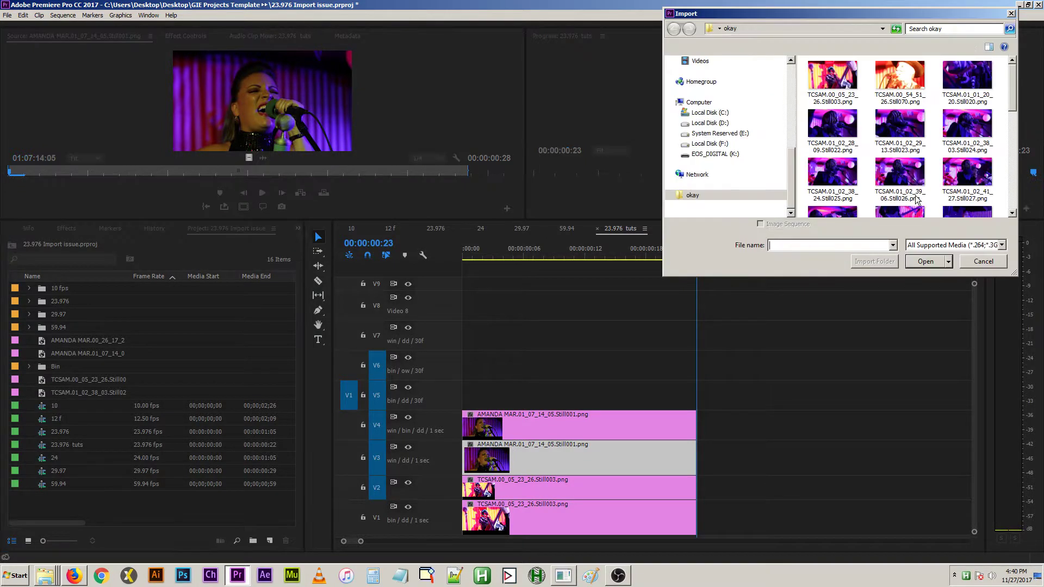
double_click(905, 177)
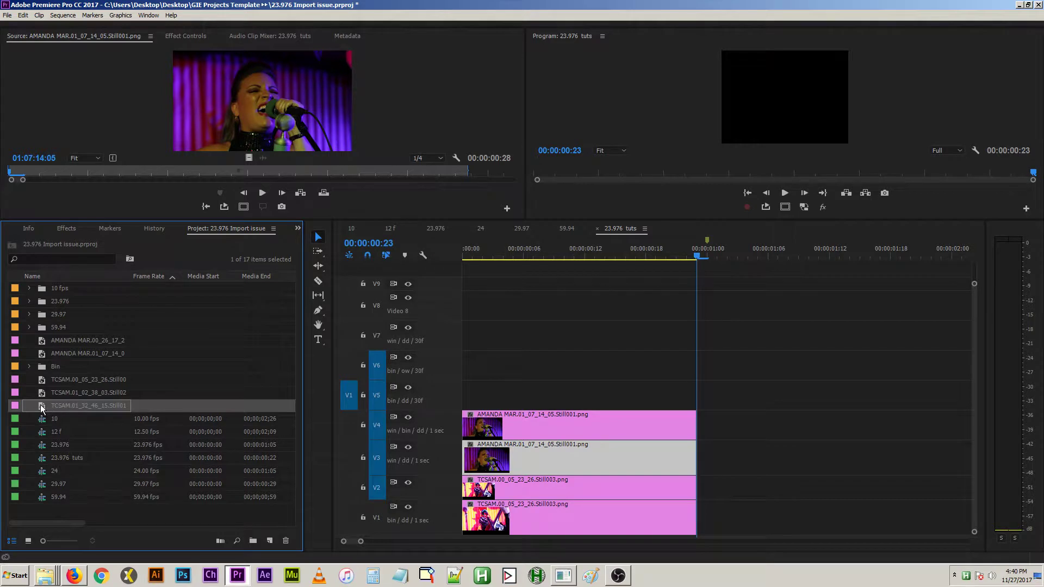
drag(40, 405, 439, 395)
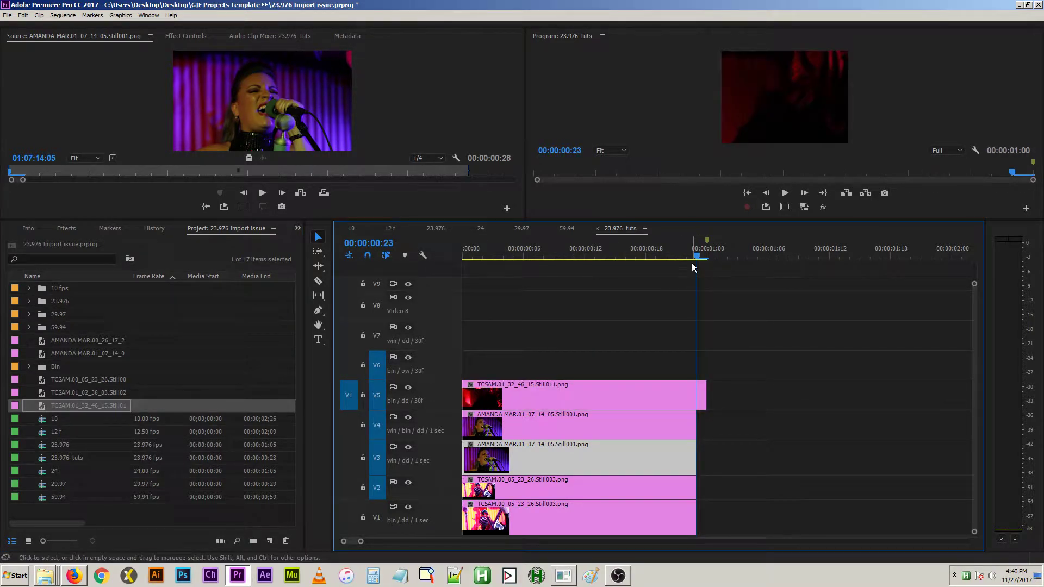
click(708, 251)
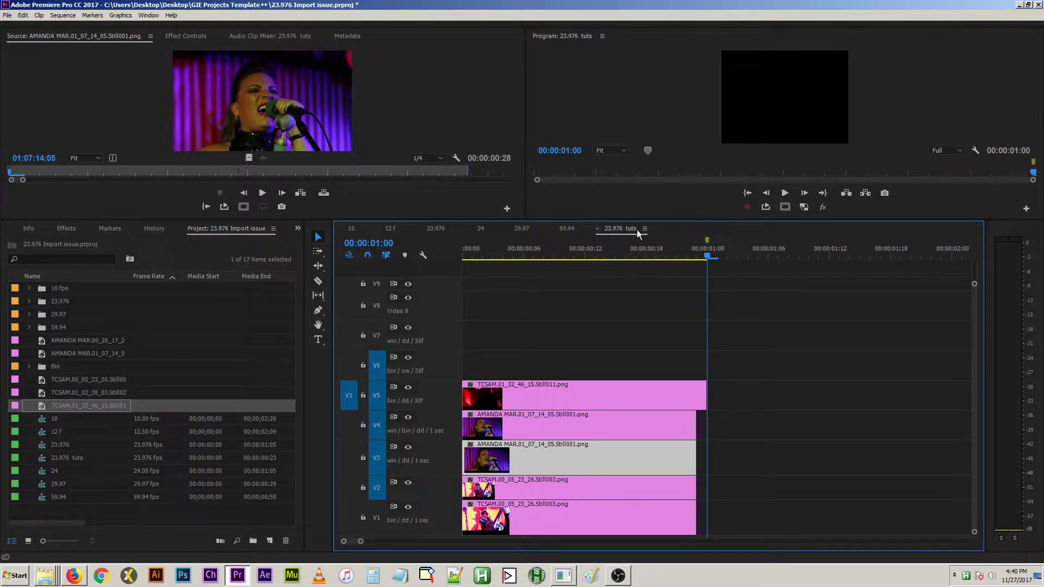
click(135, 523)
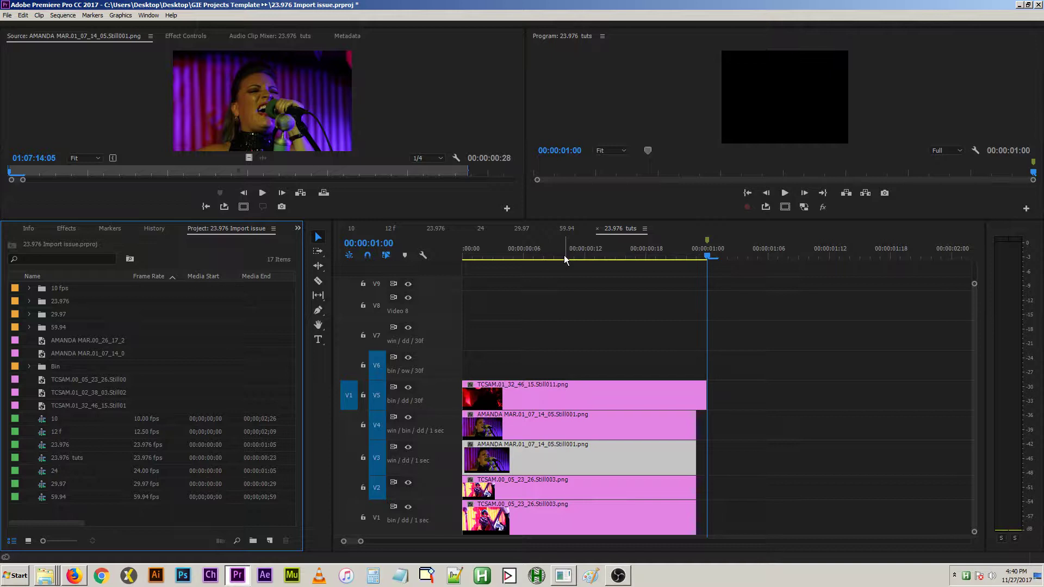
- Reopen and cancel Preferences, then switch the sequence time display to Frames
key(ctrl+comma)
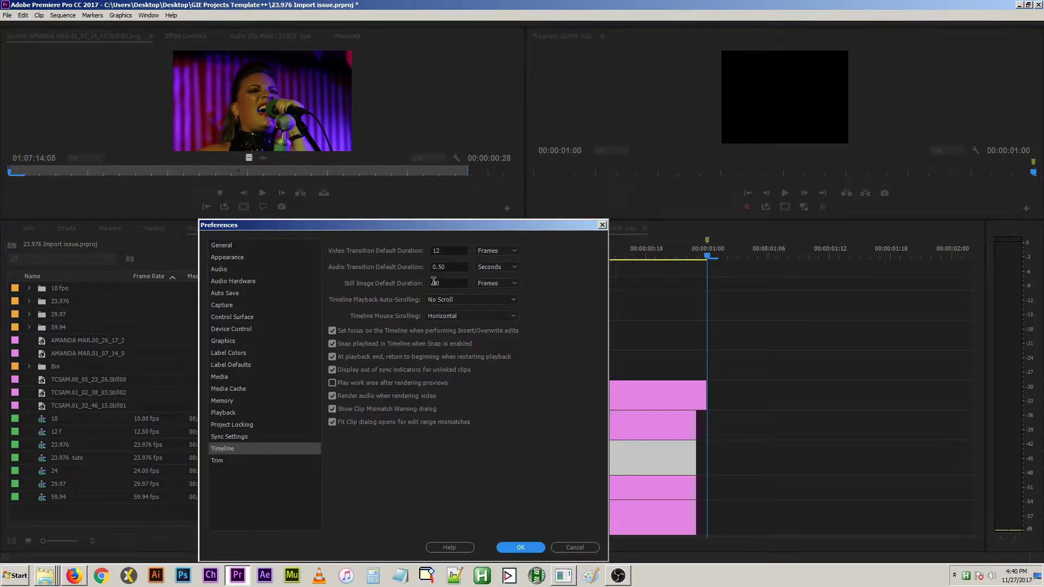
click(564, 546)
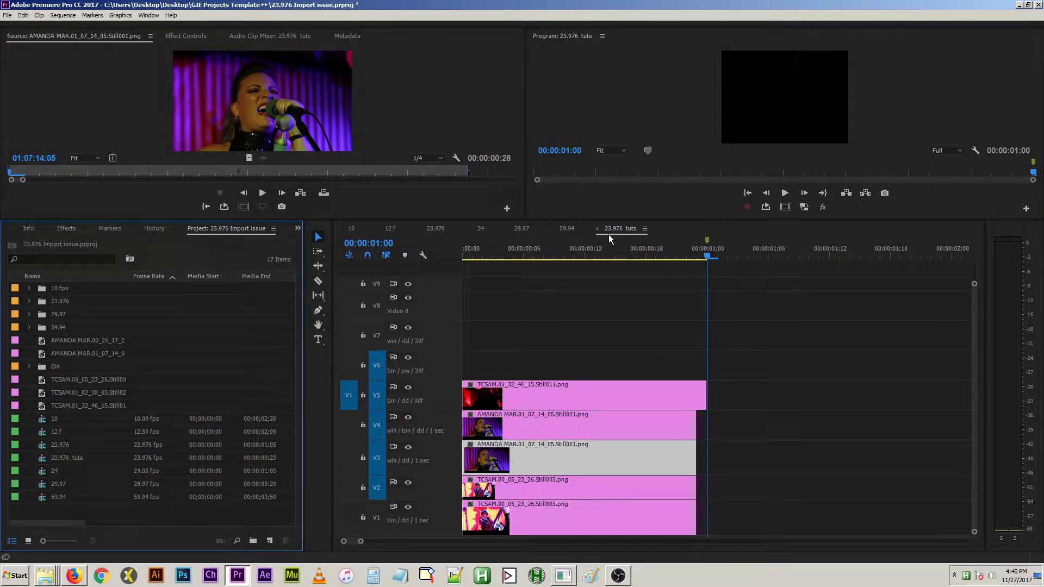
right_click(370, 244)
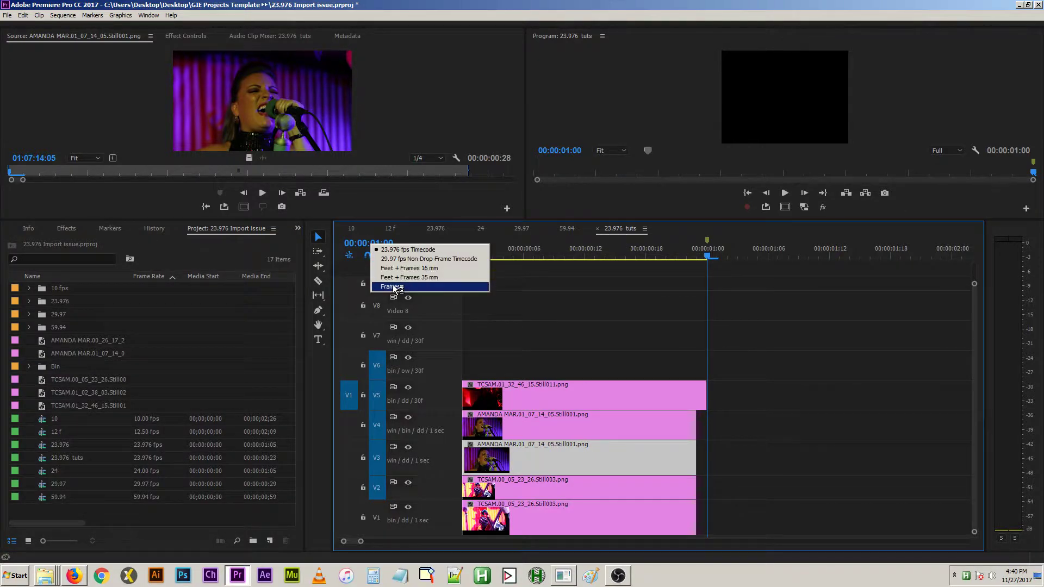
click(393, 285)
- Select the V5 still, park the playhead at frame 24, and reveal the still in the Project panel
click(586, 395)
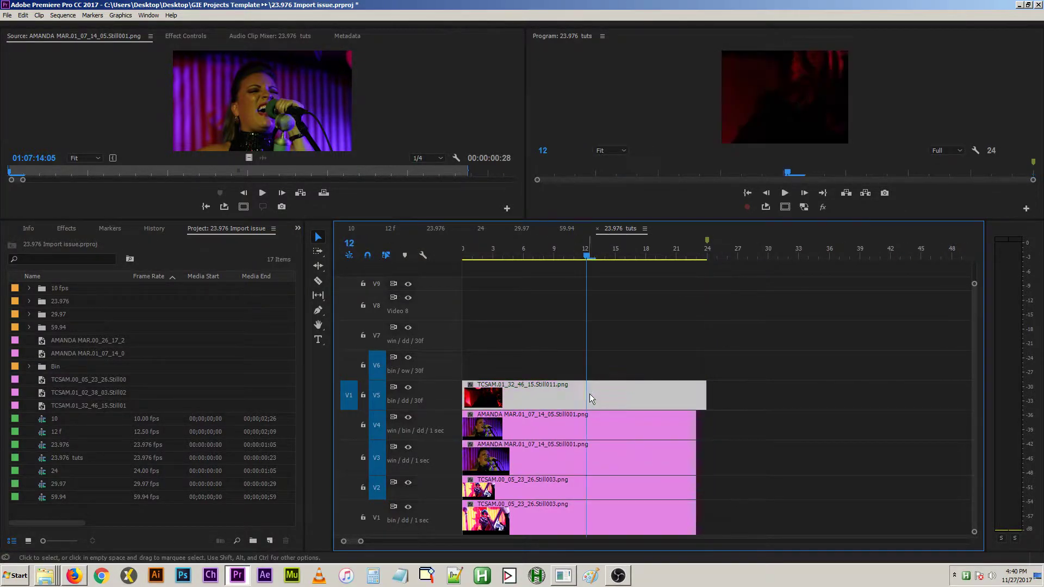
click(712, 255)
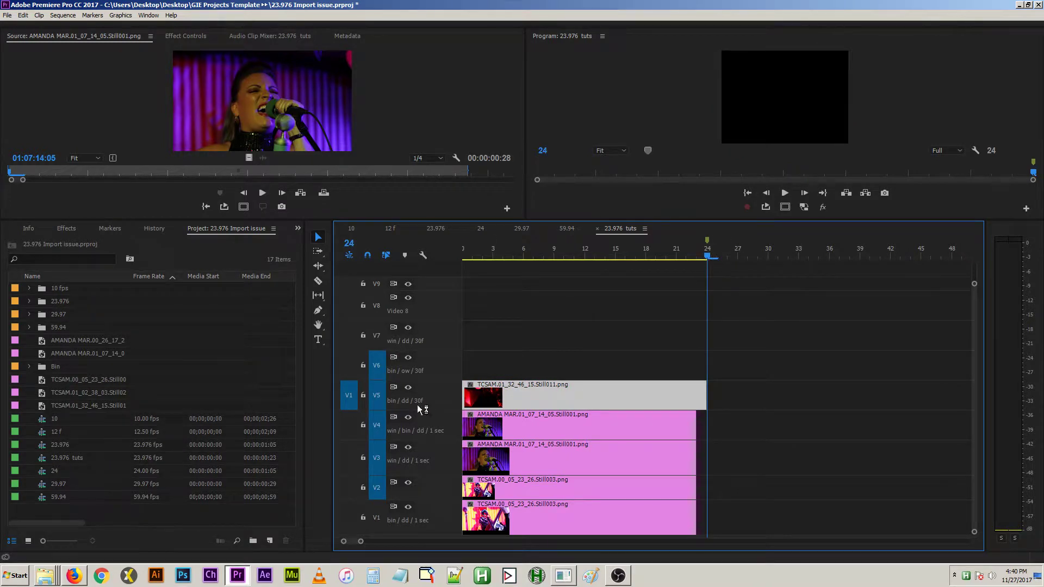
right_click(490, 396)
click(549, 525)
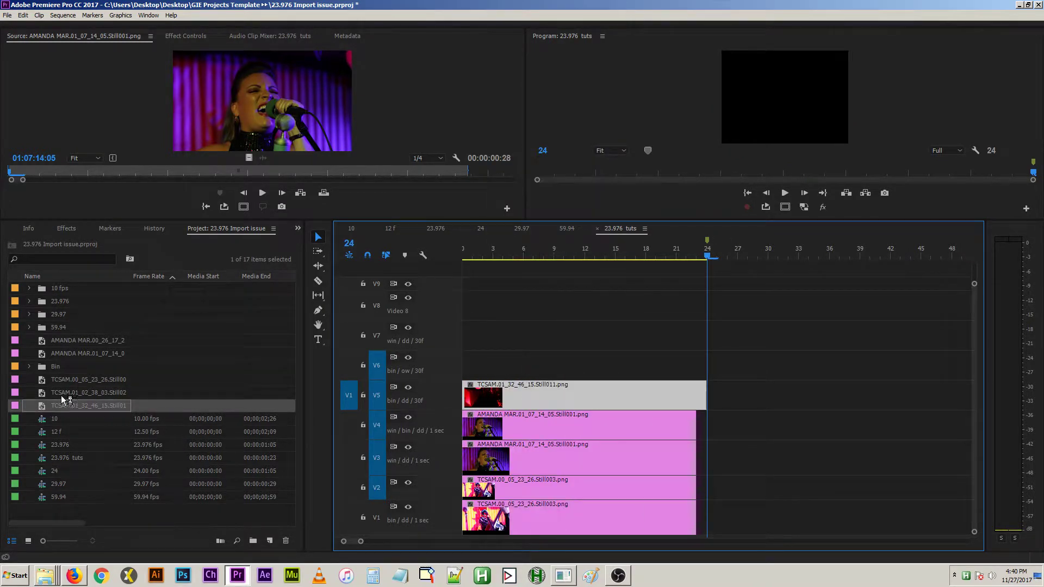
- Load the TCSAM.01_32_46_15 still in the Source monitor, show its time in frames, and scrub to its last frame
double_click(40, 409)
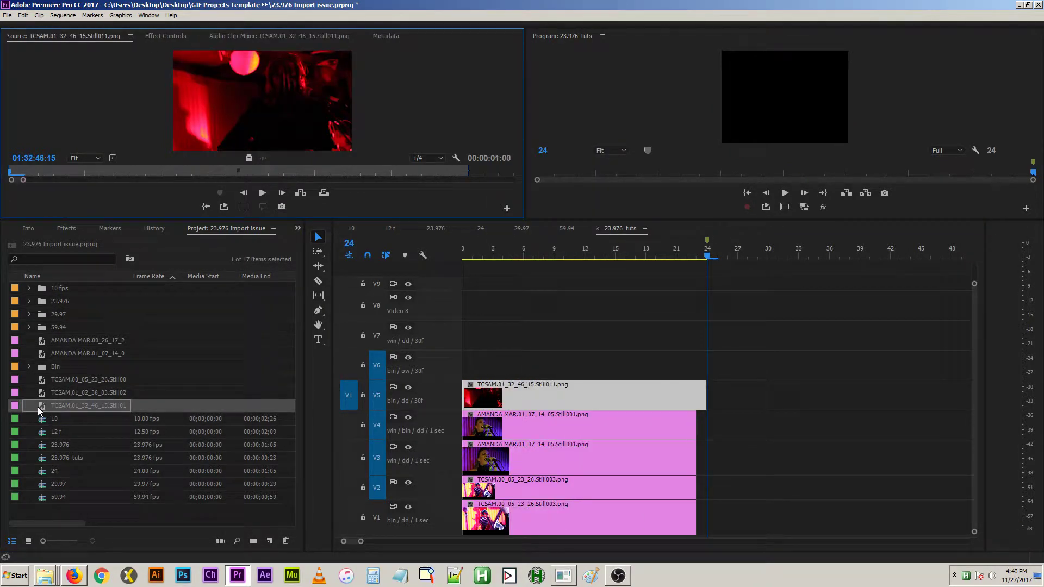
right_click(34, 159)
click(51, 195)
drag(9, 172, 453, 209)
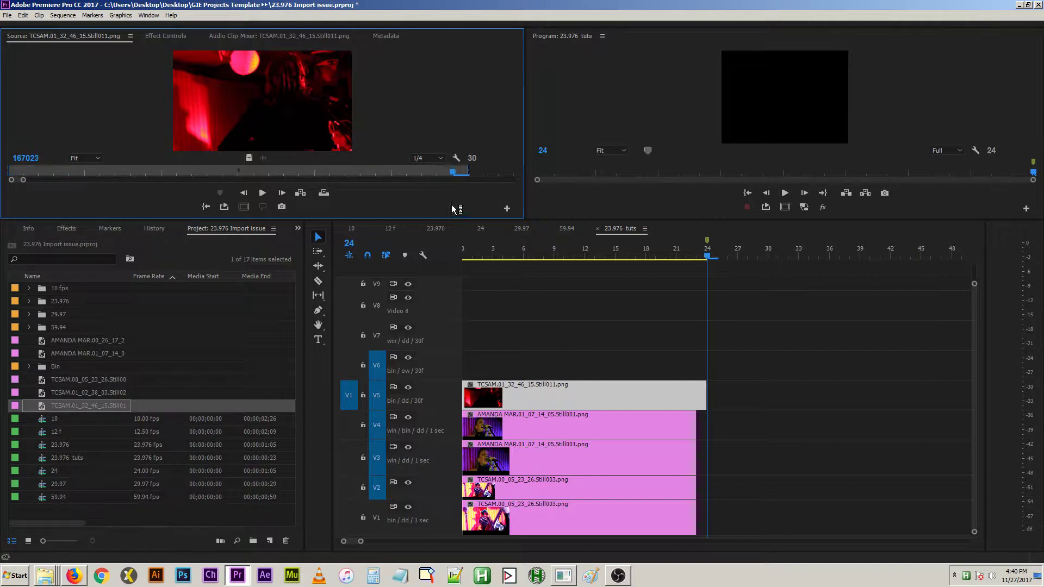
- Select the V3 AMANDA and V1 TCSAM clips, then preview the V1 TCSAM still in the Source monitor
click(524, 465)
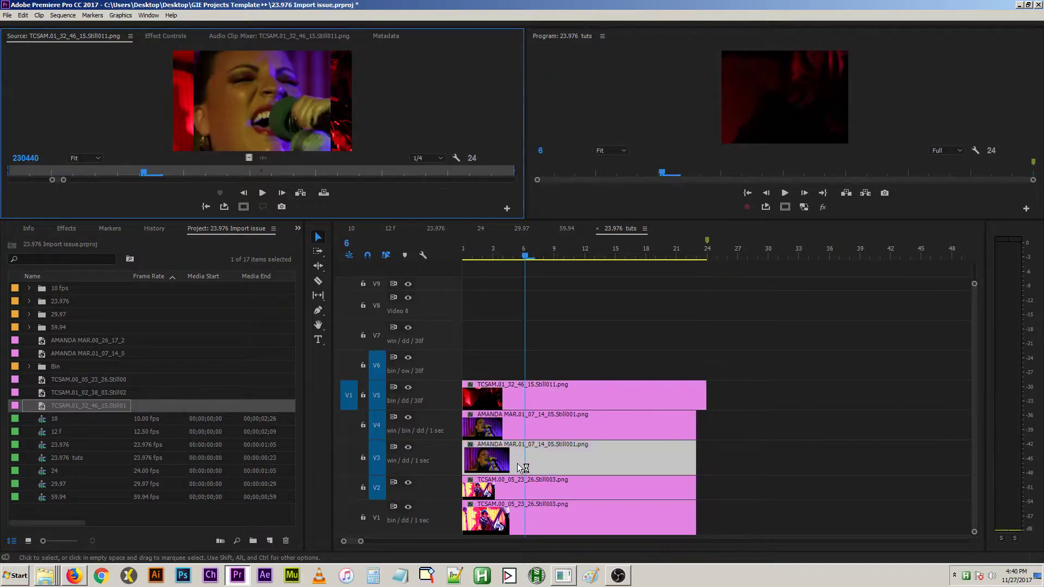
click(565, 504)
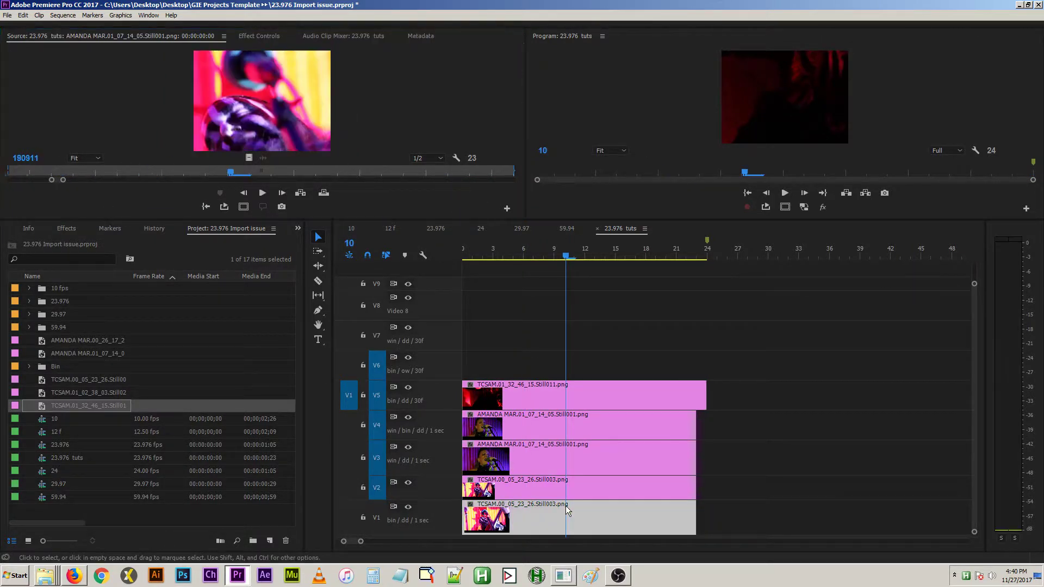
click(161, 511)
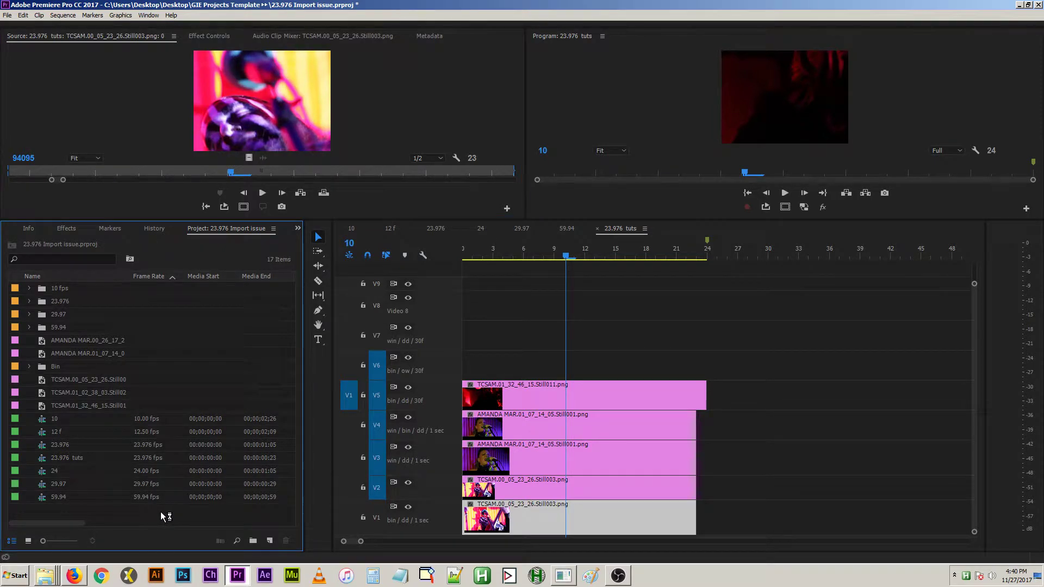
- Switch to Windows Explorer and show the images in the Recent folder
key(alt+Tab)
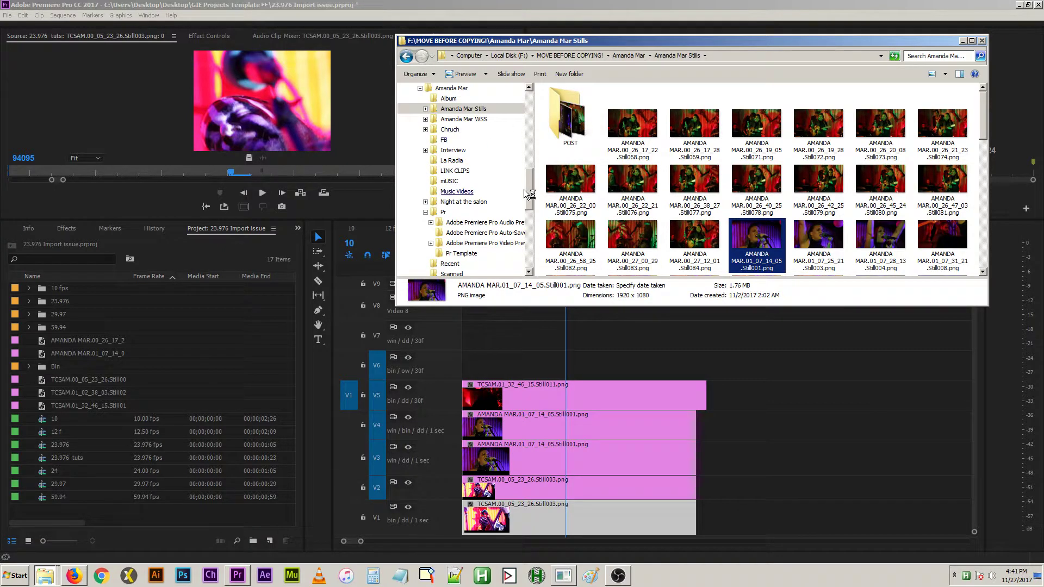
drag(527, 192, 533, 221)
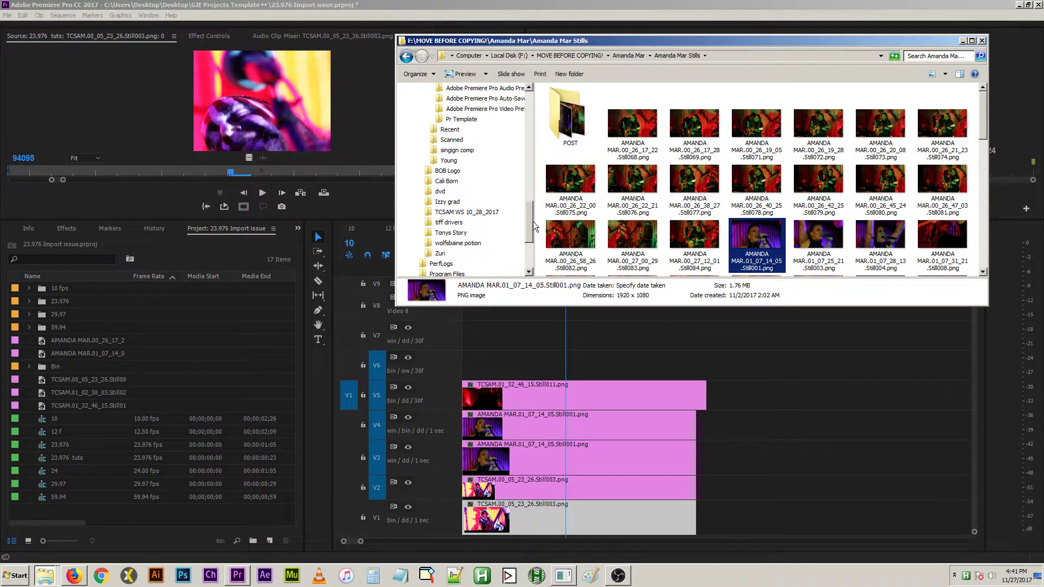
click(450, 130)
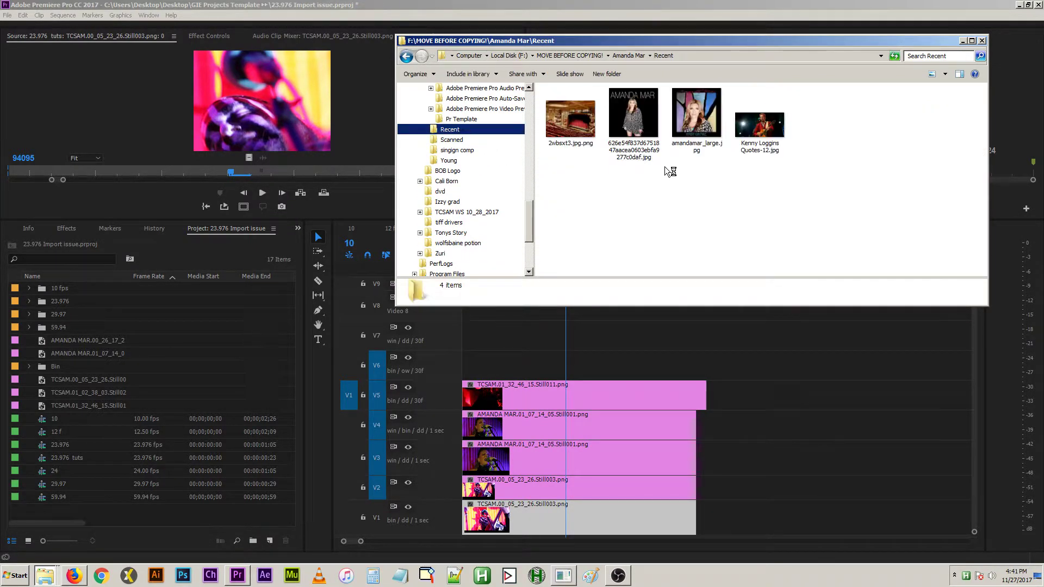
- Preview amandamar_large.jpg, then drop it onto track V6 of the sequence
double_click(697, 125)
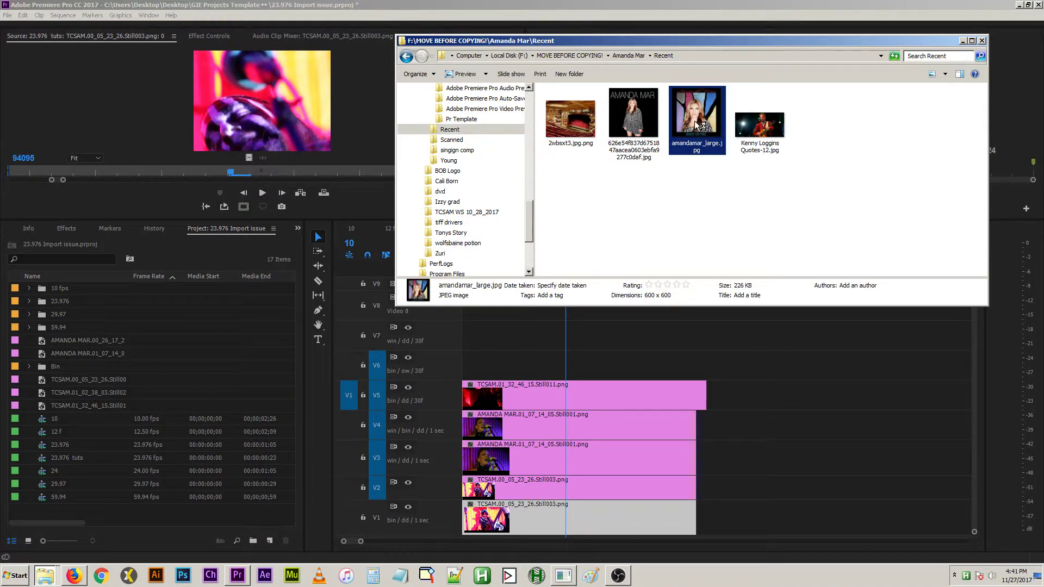
click(261, 245)
drag(693, 124, 426, 361)
click(728, 374)
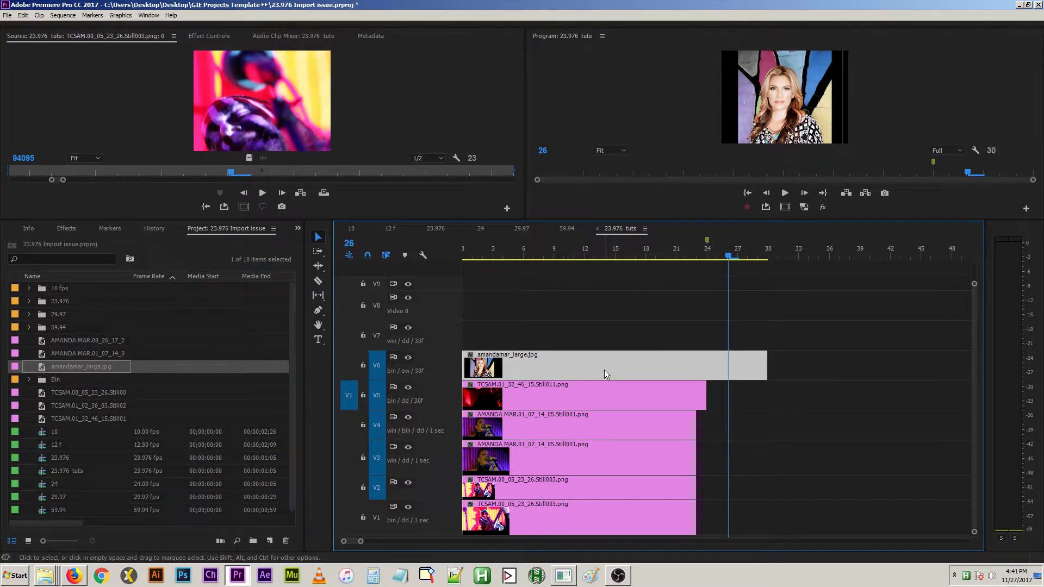
- Move the amandamar_large.jpg clip from V6 up to V8 and scrub to frame 30 to check its end
drag(603, 370, 591, 317)
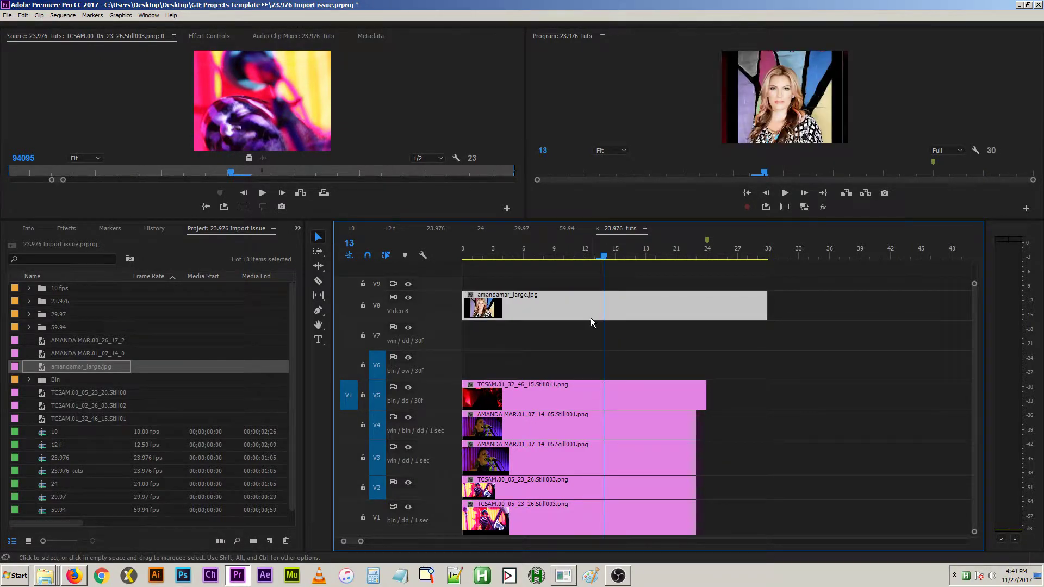
drag(746, 252, 767, 251)
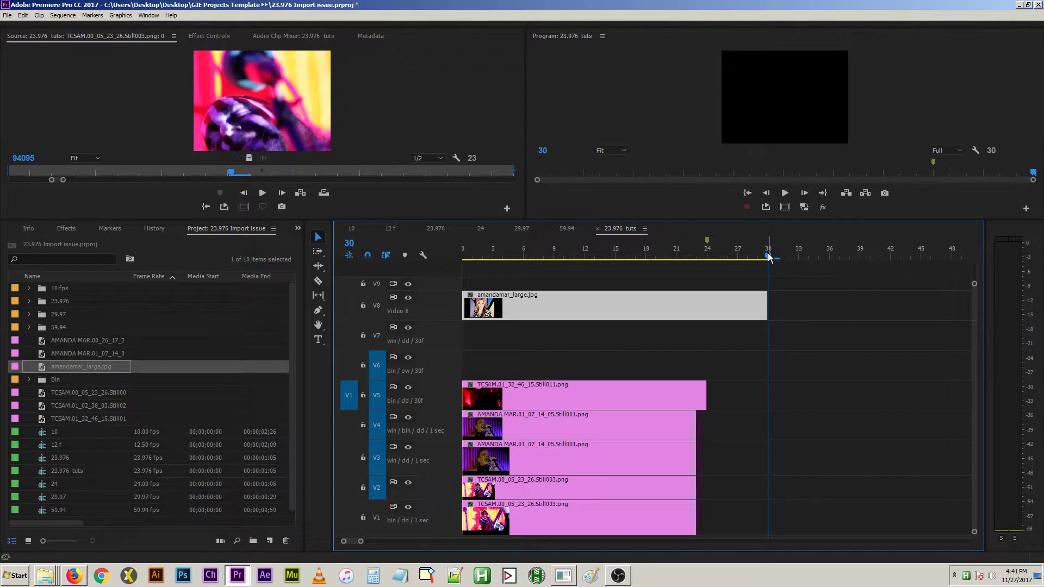
mouse_move(768, 251)
mouse_down()
mouse_move(758, 252)
mouse_move(768, 253)
mouse_up()
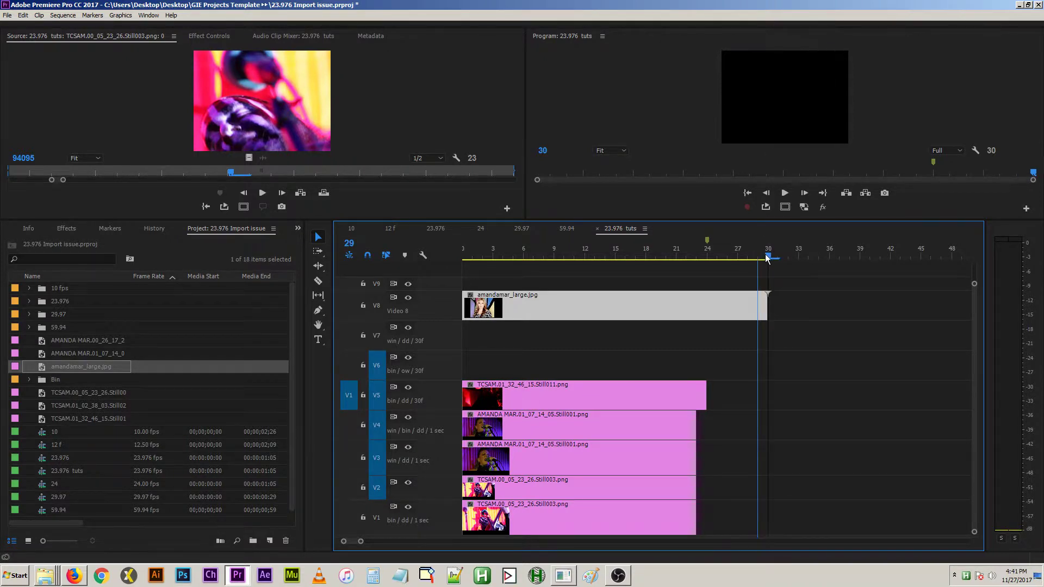
click(117, 494)
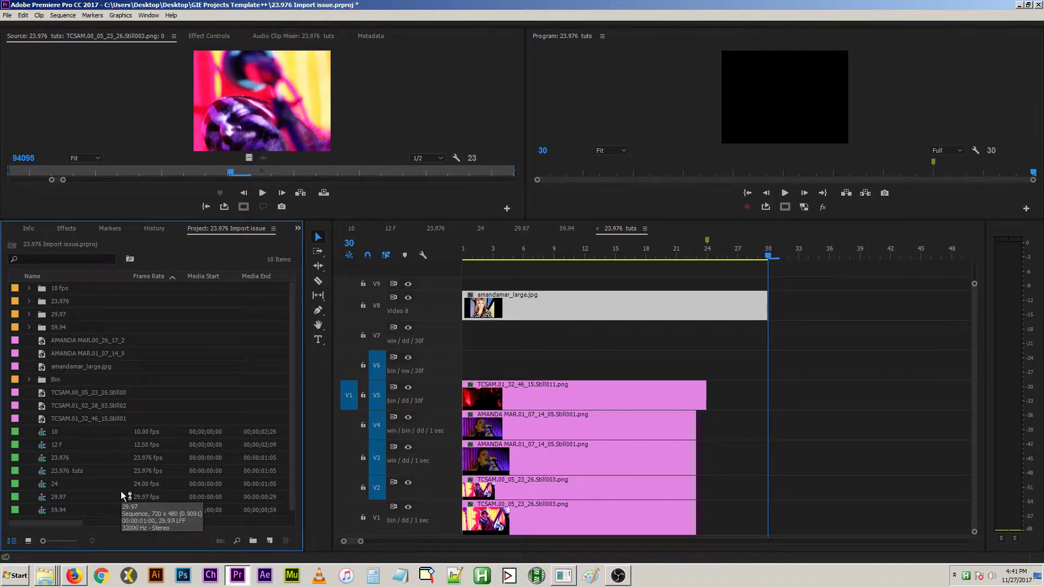
key(ctrl+comma)
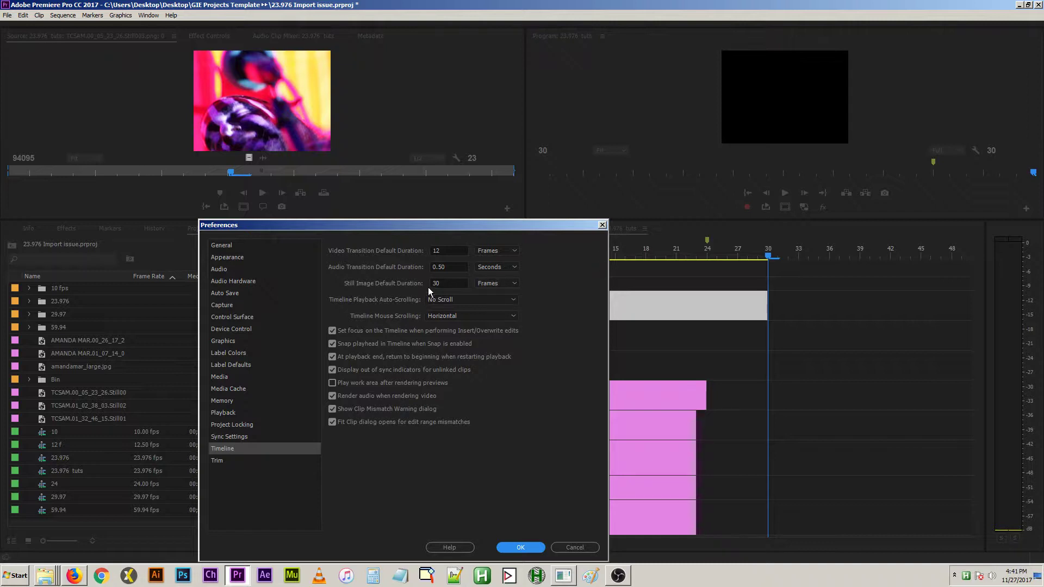
key(Escape)
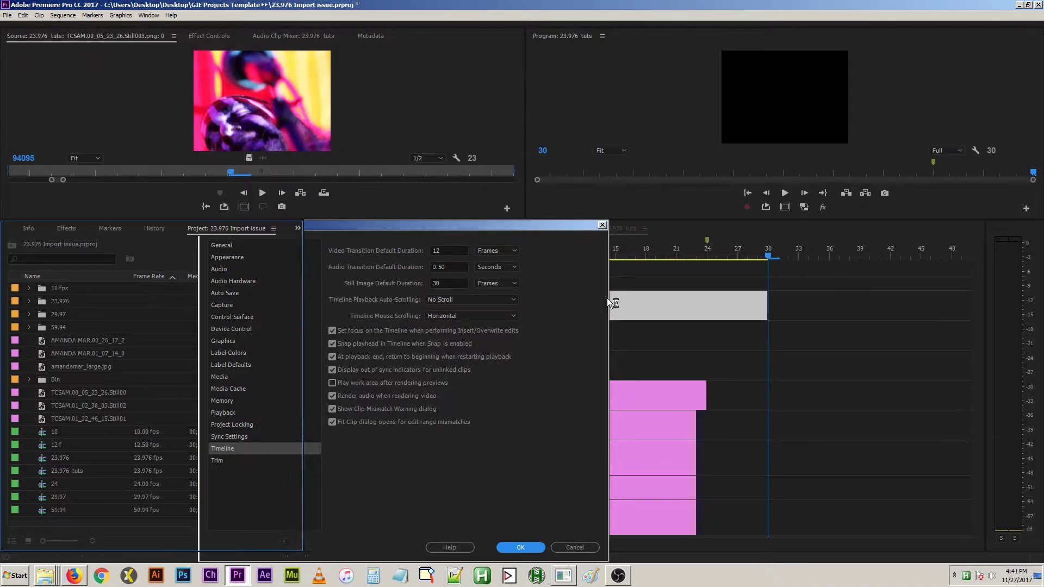
click(541, 388)
mouse_move(541, 389)
mouse_down()
mouse_move(579, 390)
mouse_move(571, 312)
mouse_move(568, 379)
mouse_move(536, 379)
mouse_move(536, 400)
mouse_up()
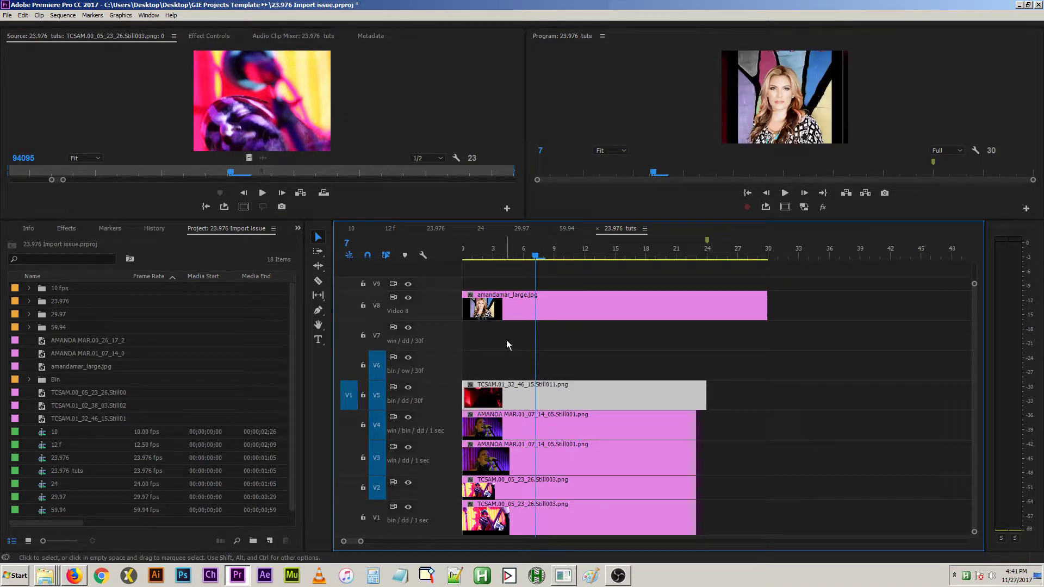
- Move amandamar to V6 at frame 24, lift the V5 TCSAM still to V8, and rename V8 'win / dd / 26.976'
drag(654, 308, 790, 363)
drag(538, 395, 541, 313)
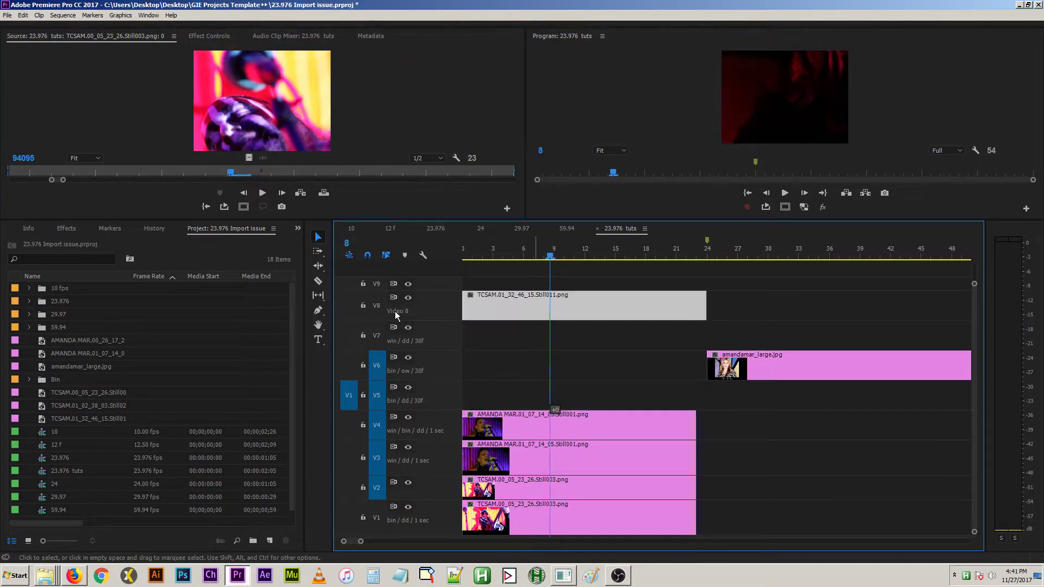
right_click(396, 315)
click(413, 321)
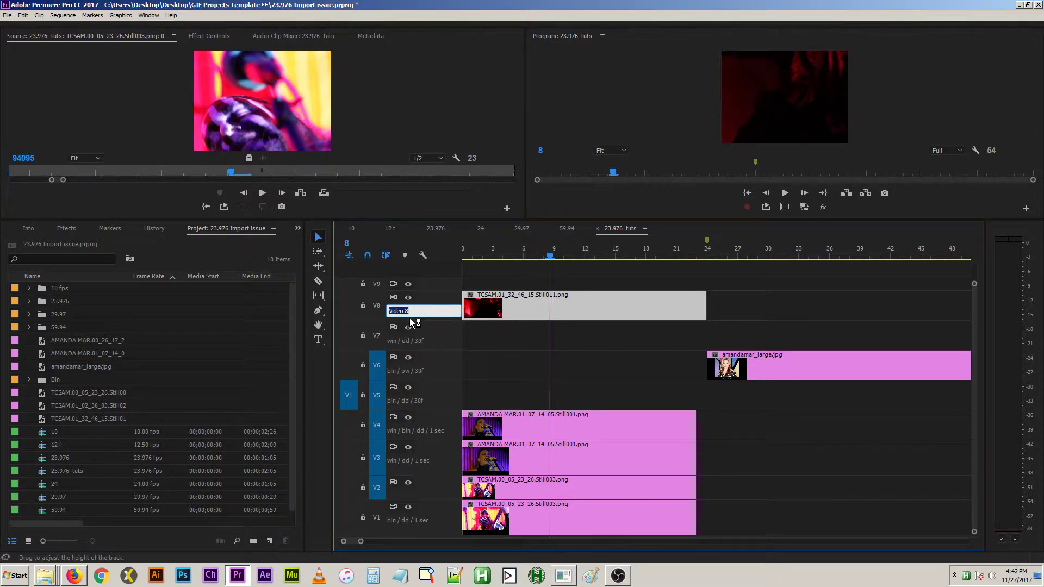
text(eom)
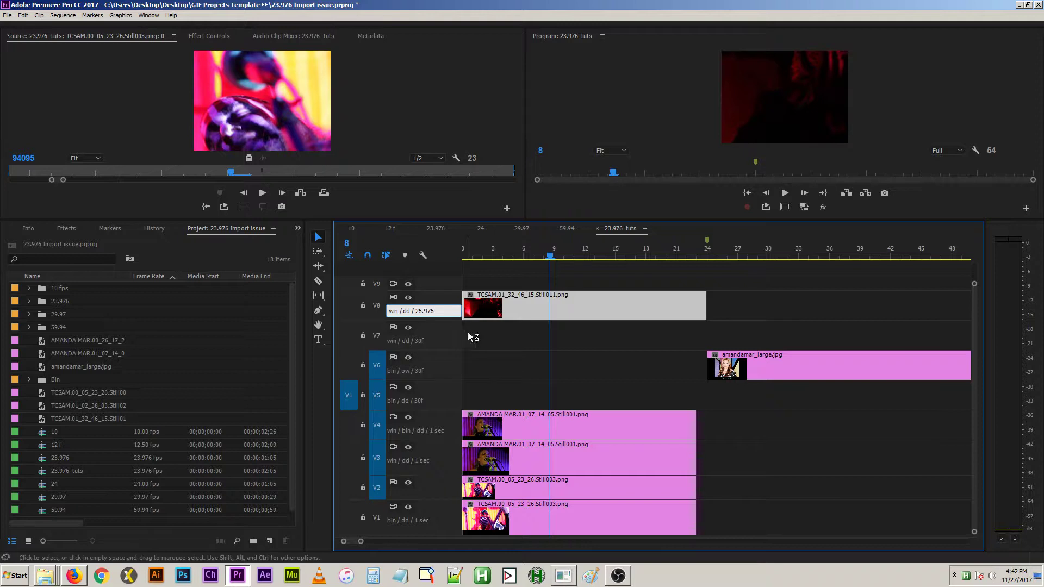
right_click(584, 351)
right_click(645, 301)
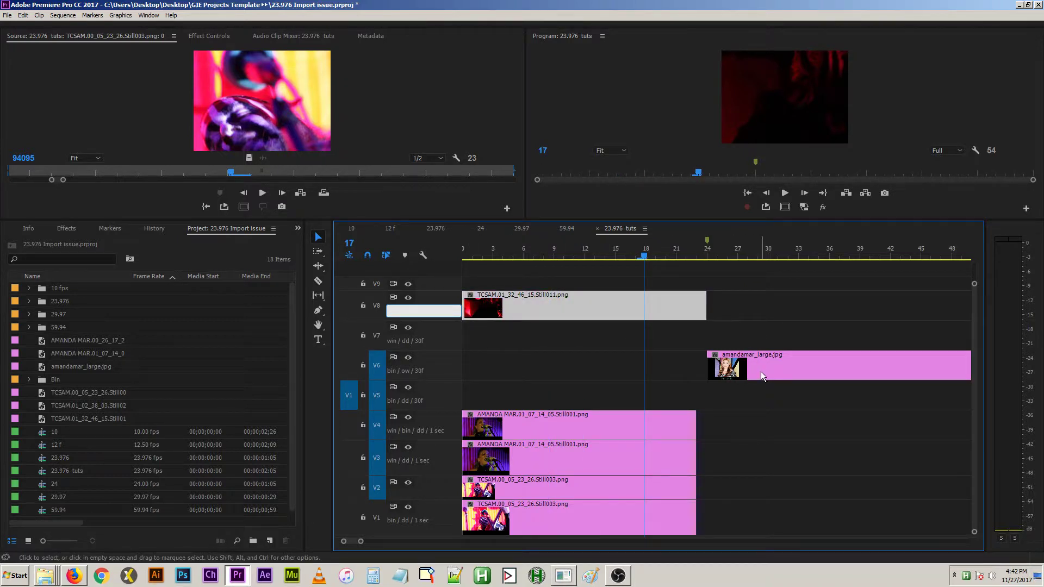
- Move amandamar_large.jpg to the start of V7, compare clip ends at frames 5 and 29, and save
drag(744, 367, 494, 334)
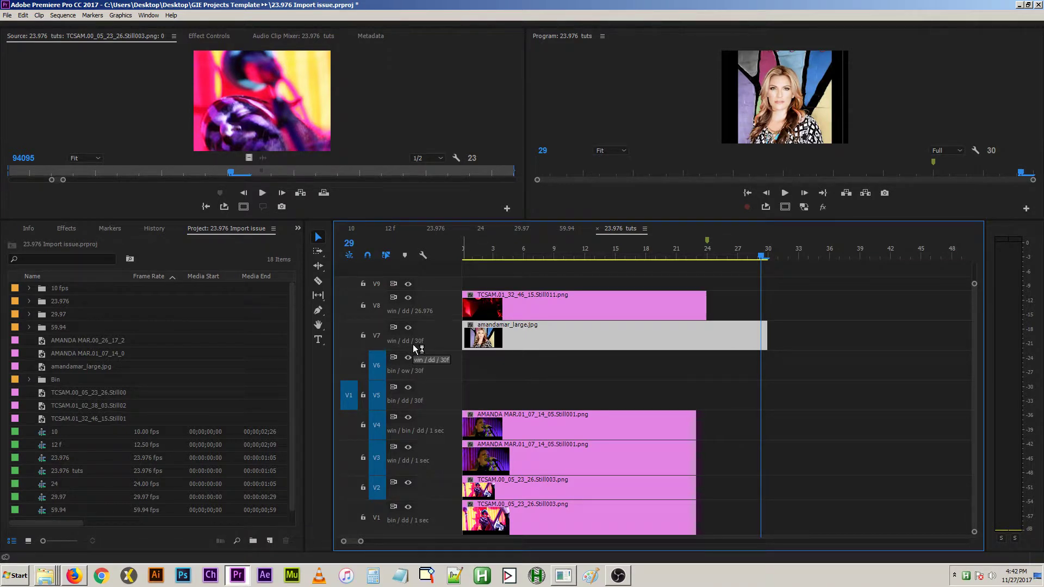
click(518, 347)
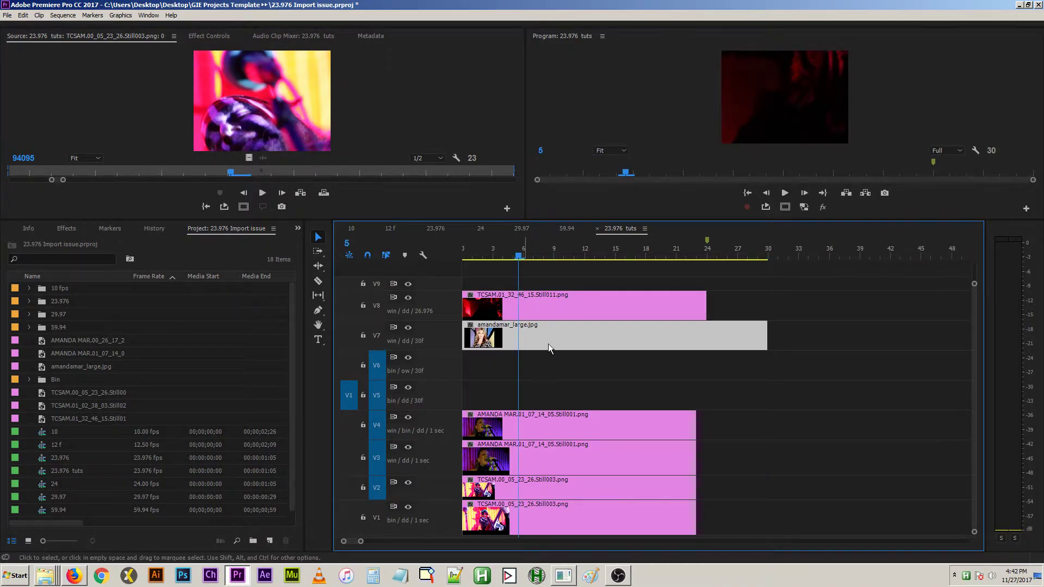
click(760, 326)
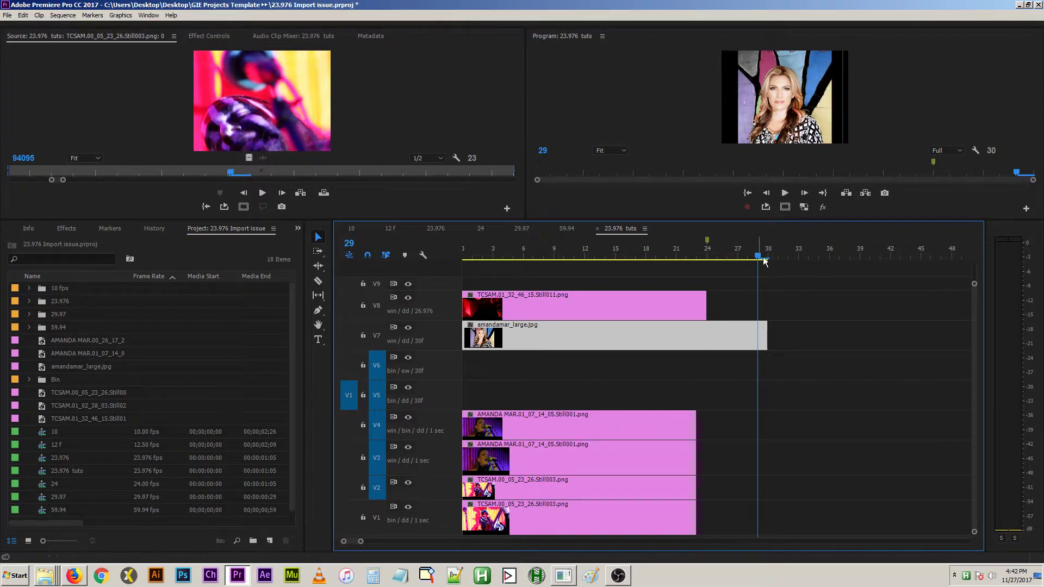
click(566, 463)
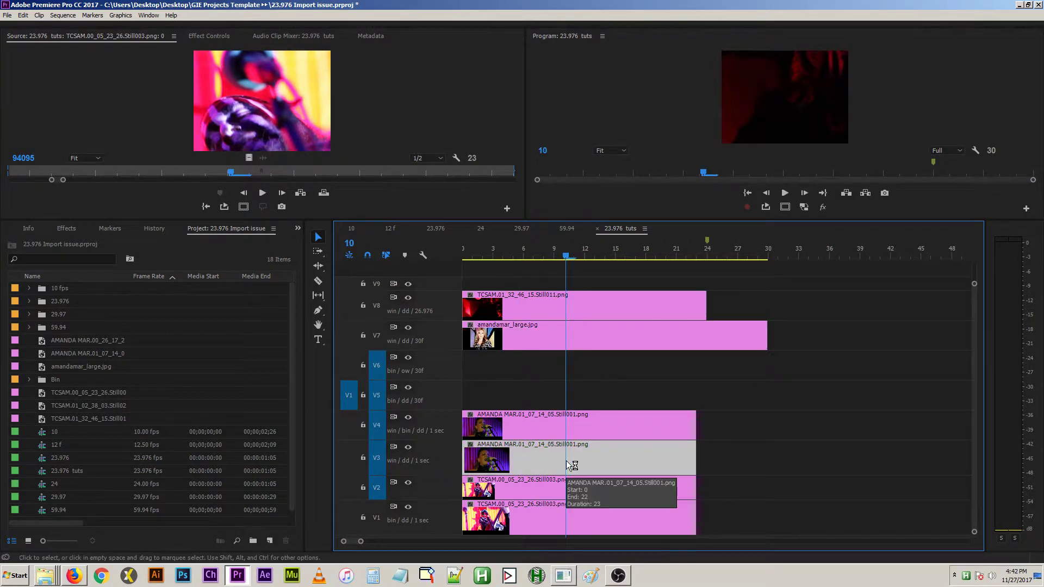
key(ctrl+s)
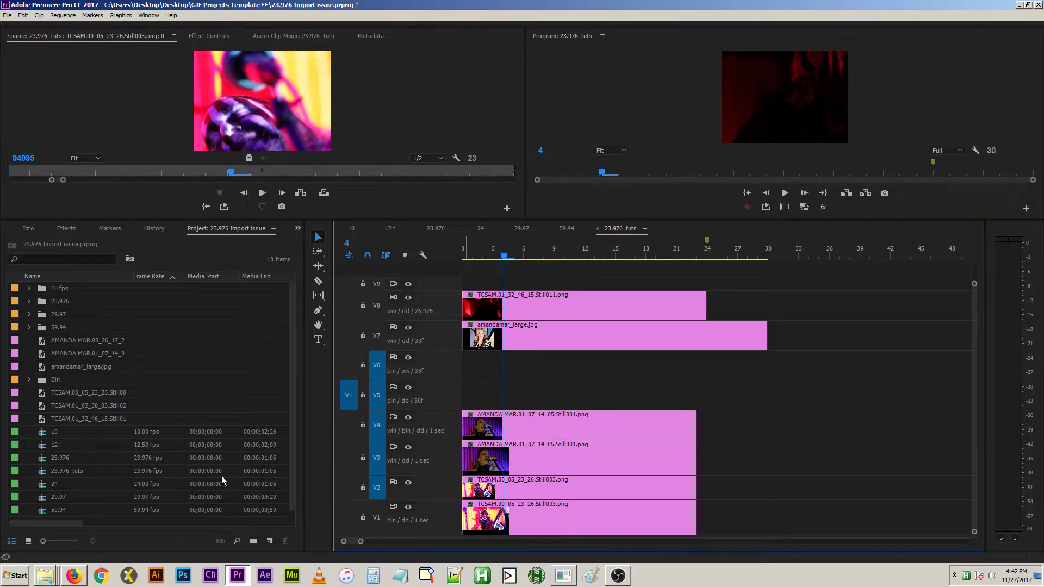
click(68, 422)
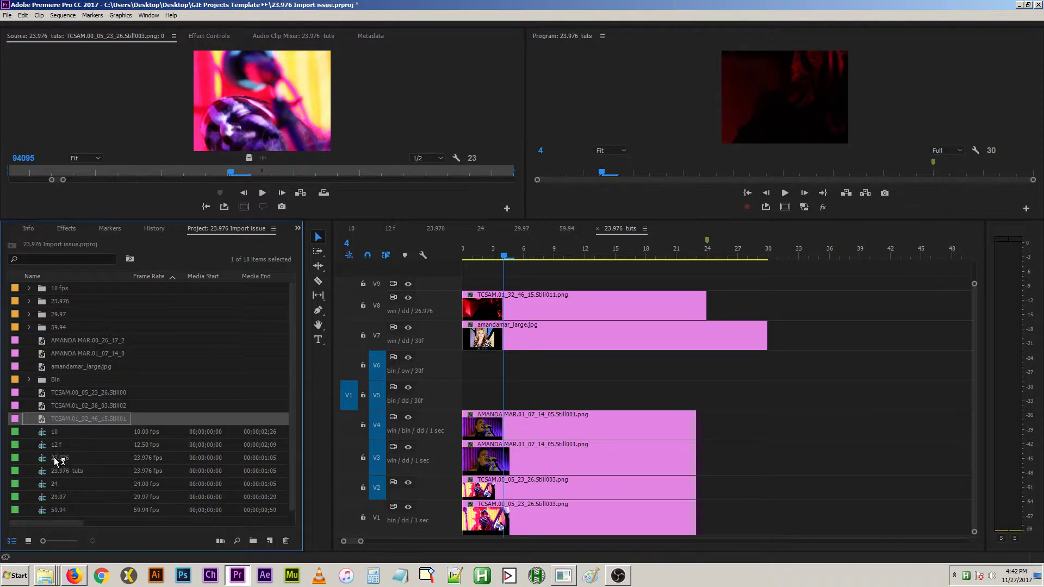
- Import TCSAM.01_02_38_24.Still025.png and place it on V5, running from the sequence start to frame 24
key(ctrl+i)
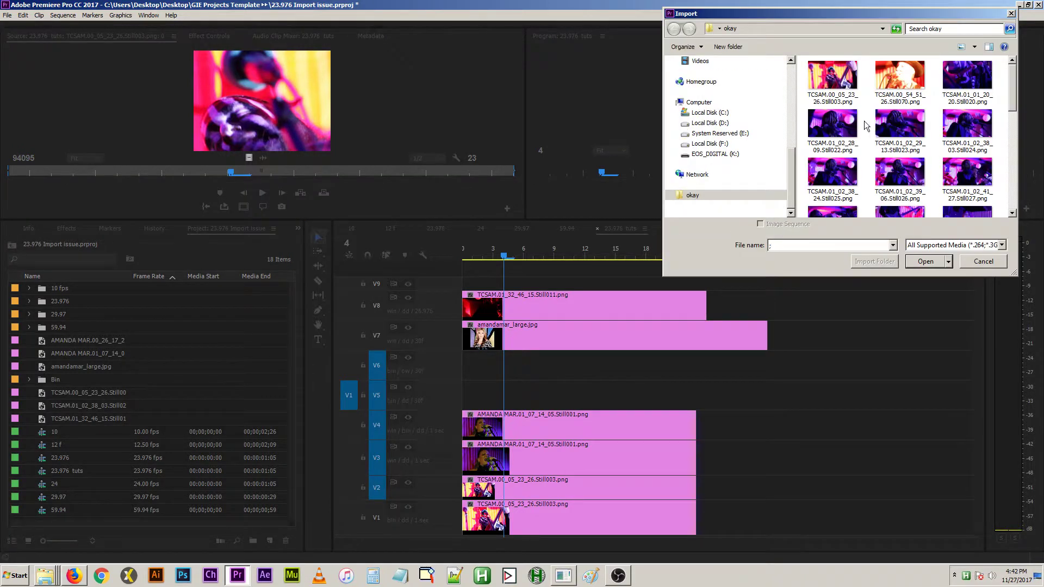
double_click(826, 174)
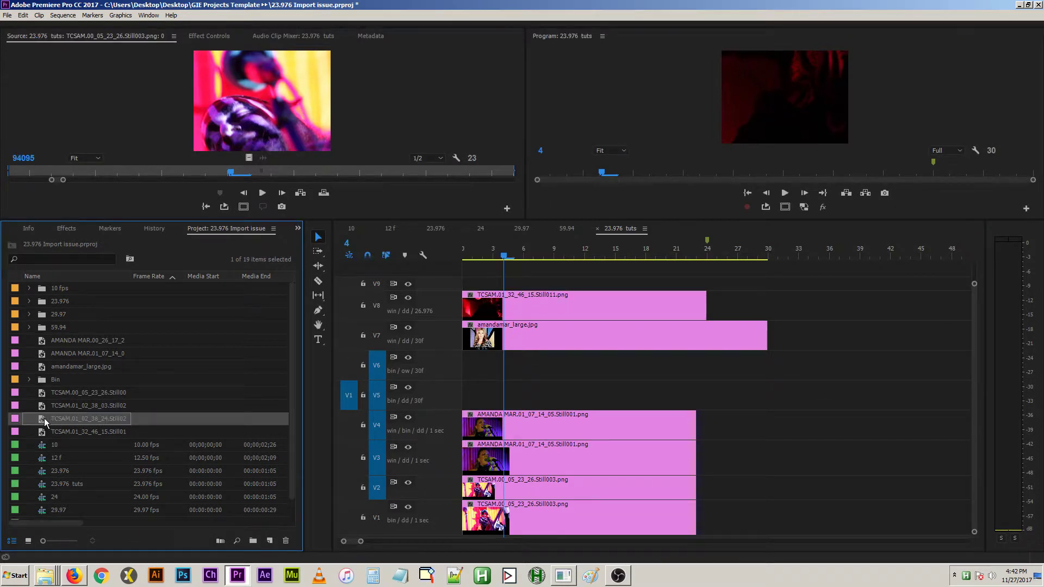
drag(39, 423, 442, 403)
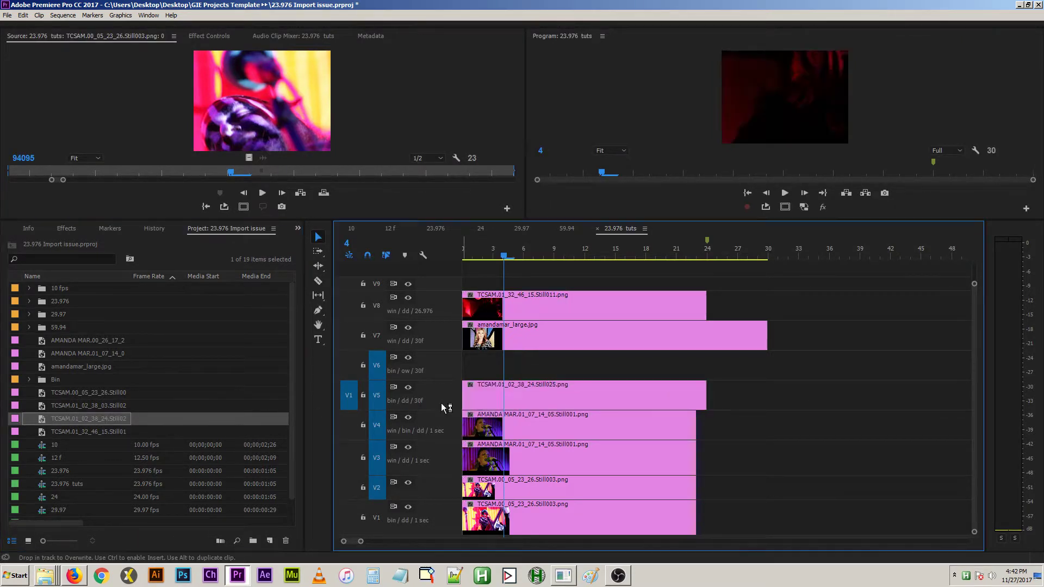
click(707, 250)
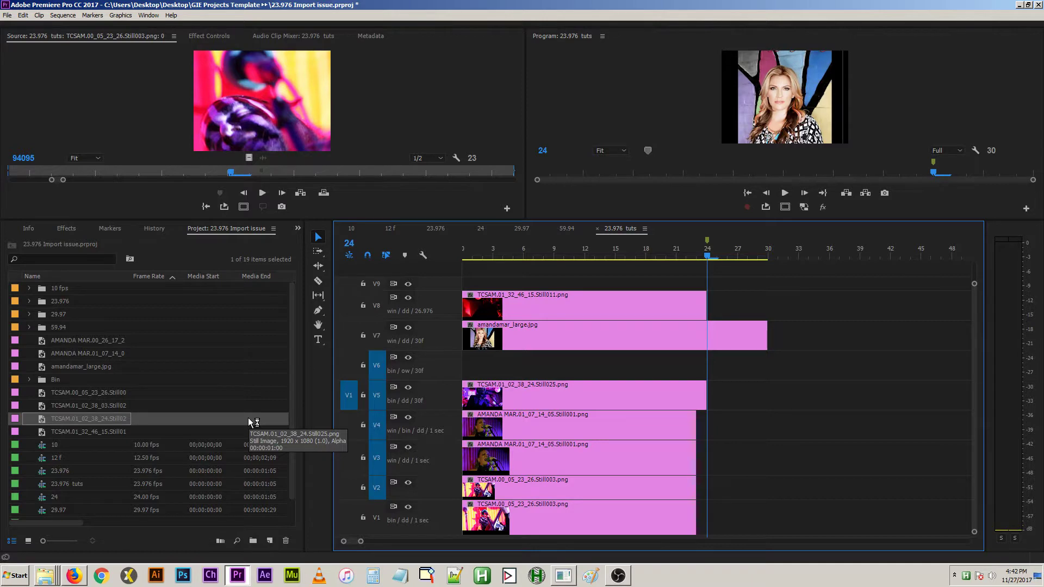
key(ctrl+comma)
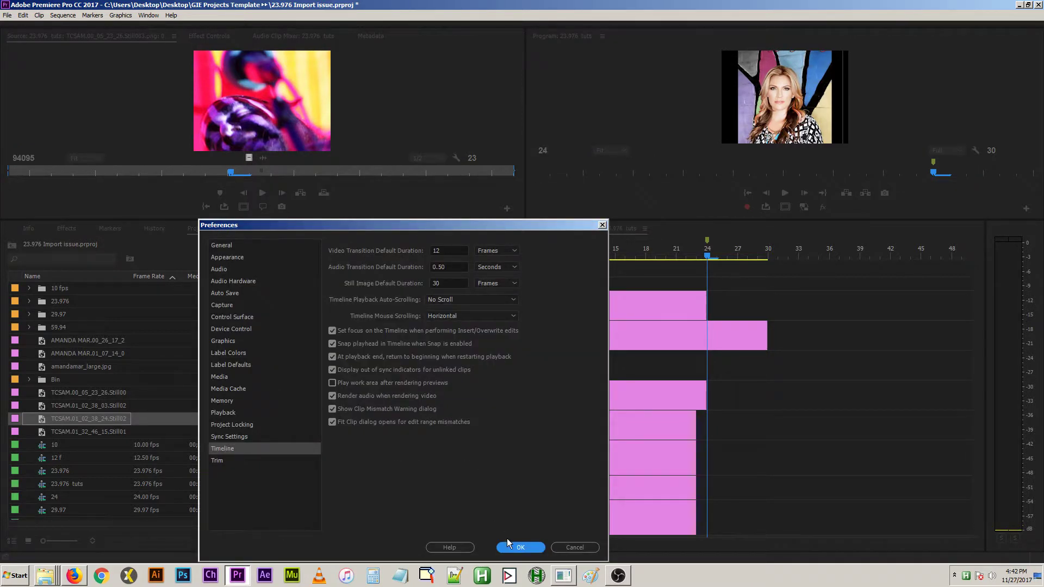
- Close Preferences, select the new V5 still, and jump the playhead to frame 24
click(519, 548)
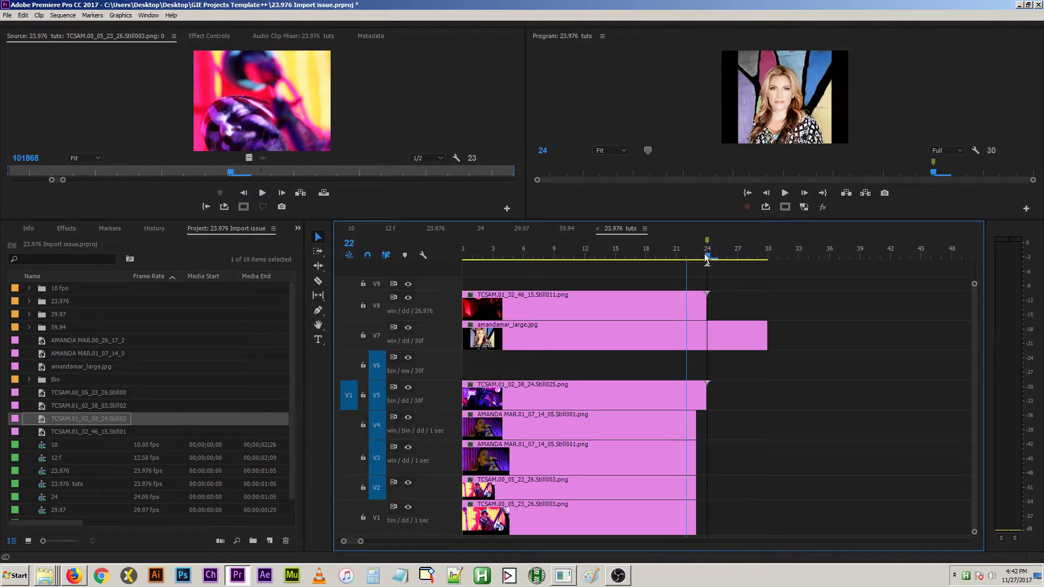
click(604, 400)
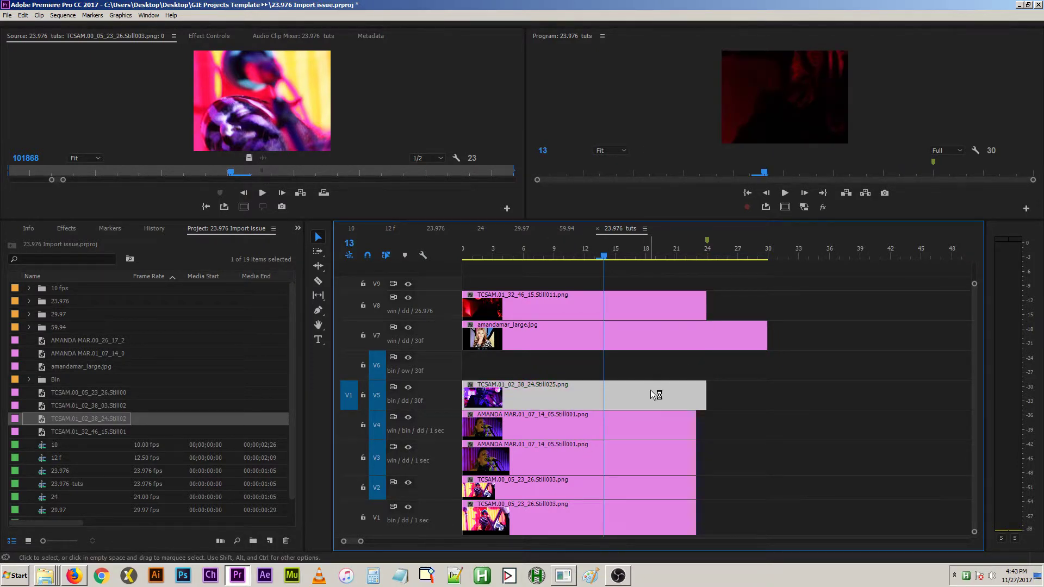
key(Down)
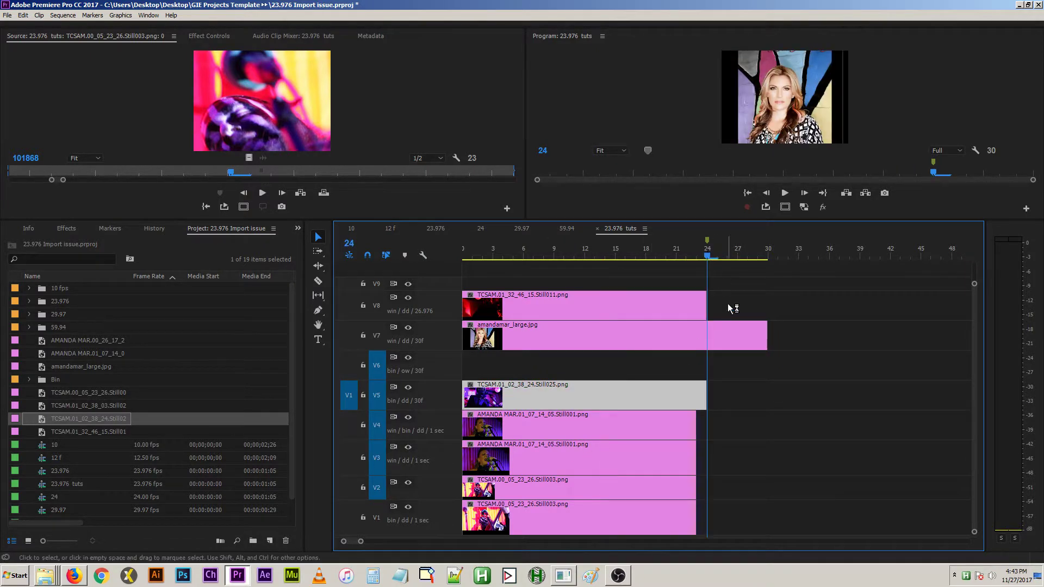
- Compare the V1, V3, V4 and V5 still lengths, then scrub to frame 32 past the amandamar clip
click(653, 530)
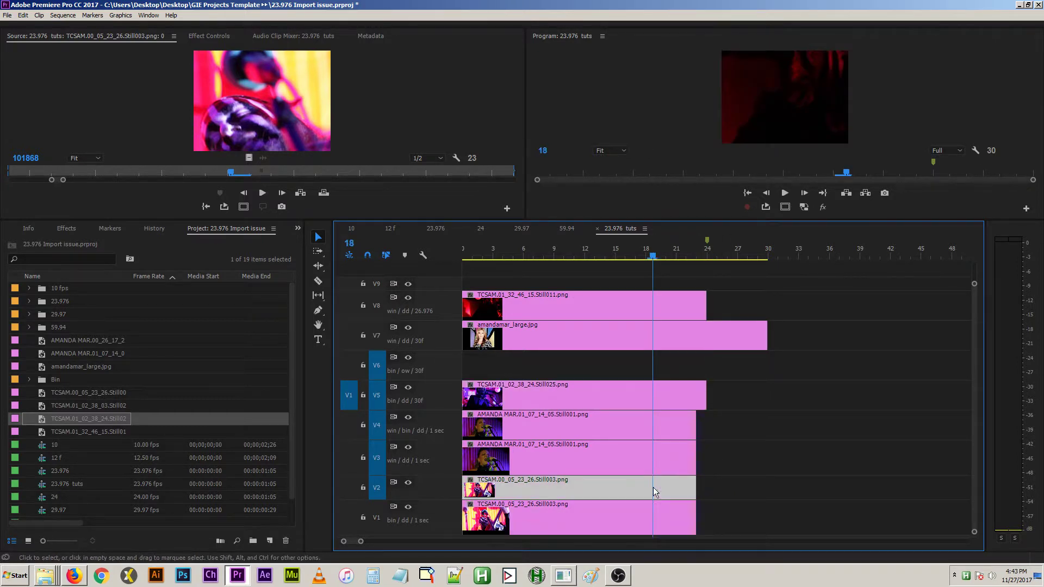
click(654, 454)
click(654, 424)
click(654, 394)
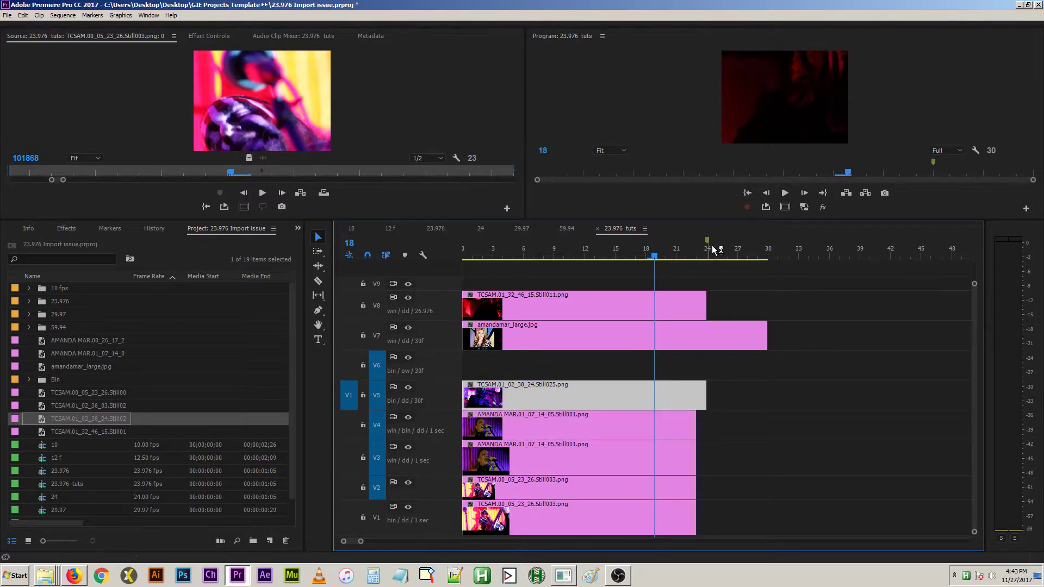
drag(738, 257, 794, 258)
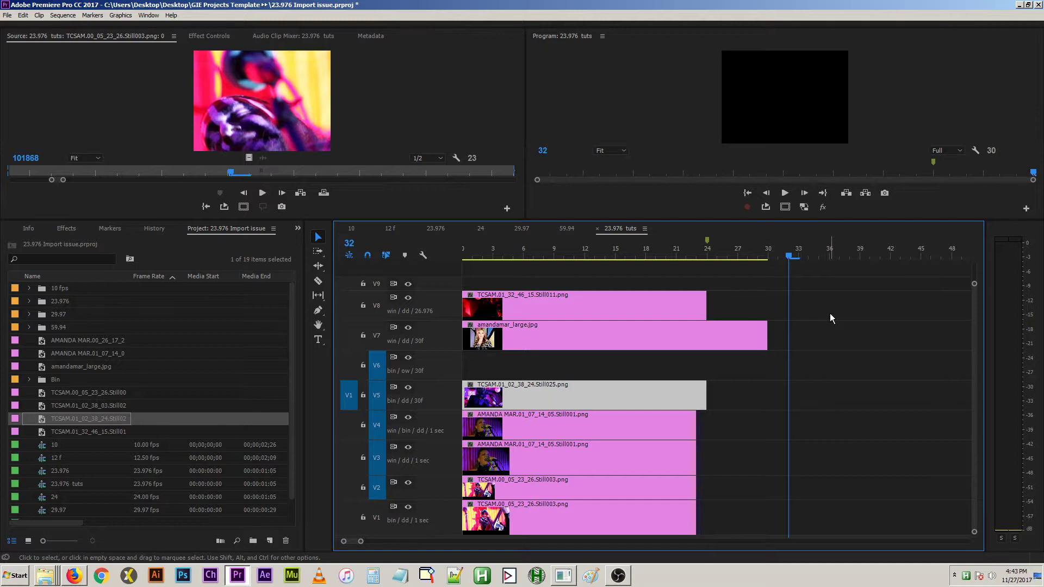
- Paste the Still025 still onto V1 at frame 32 and check its Speed/Duration without changes
key(ctrl+v)
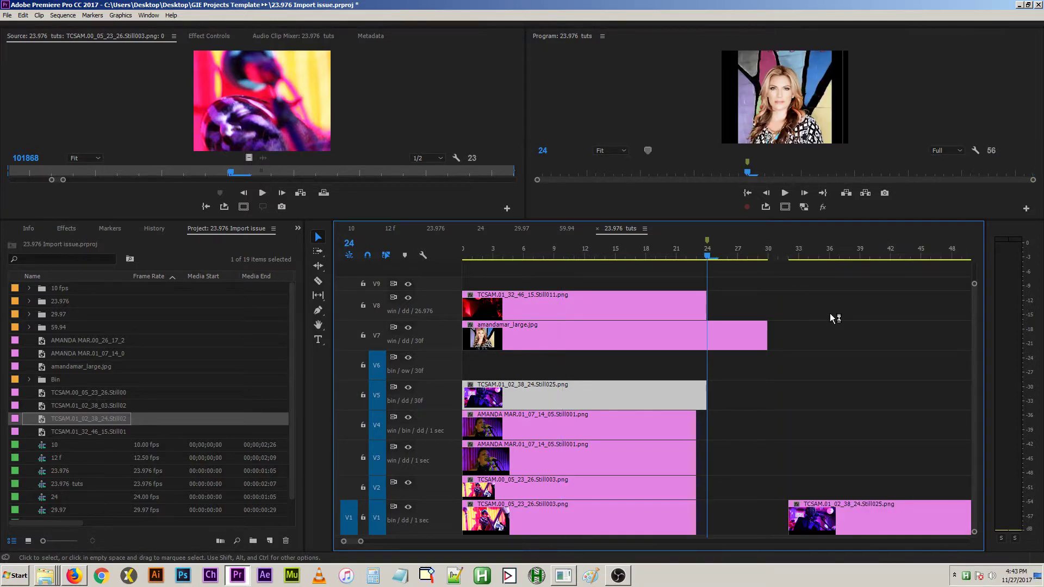
click(824, 511)
right_click(828, 523)
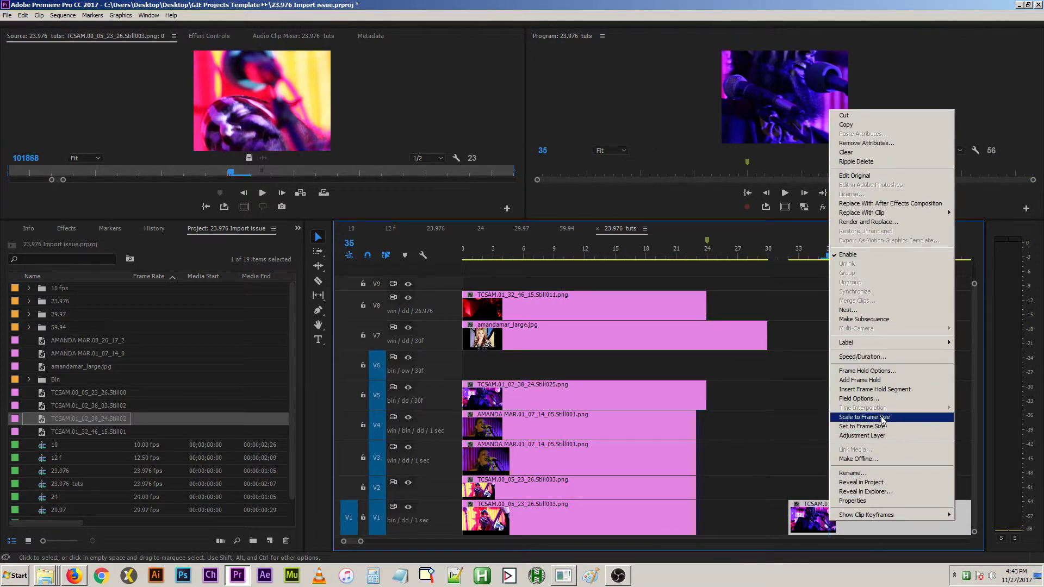
click(862, 356)
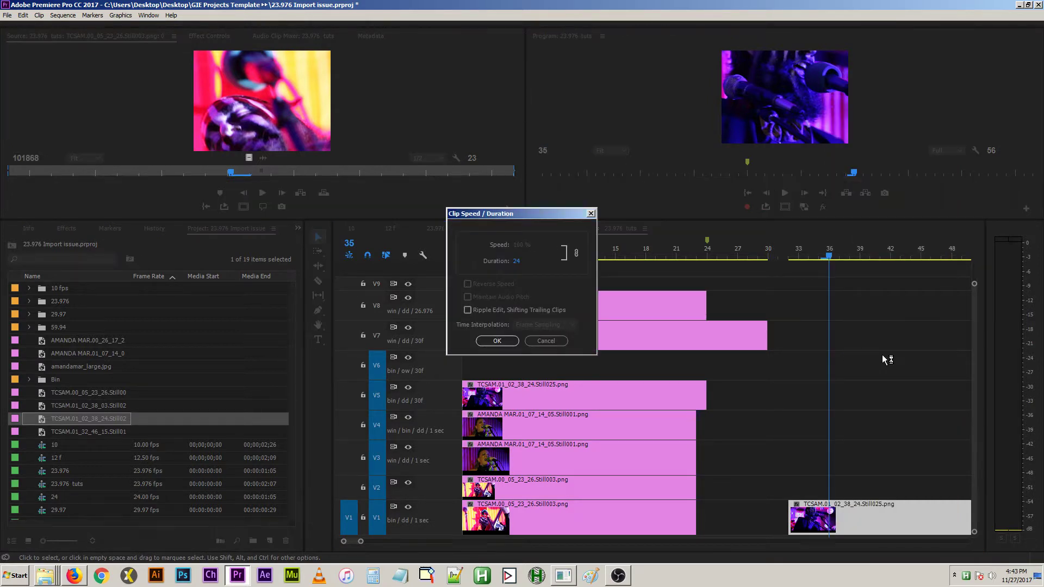
click(545, 341)
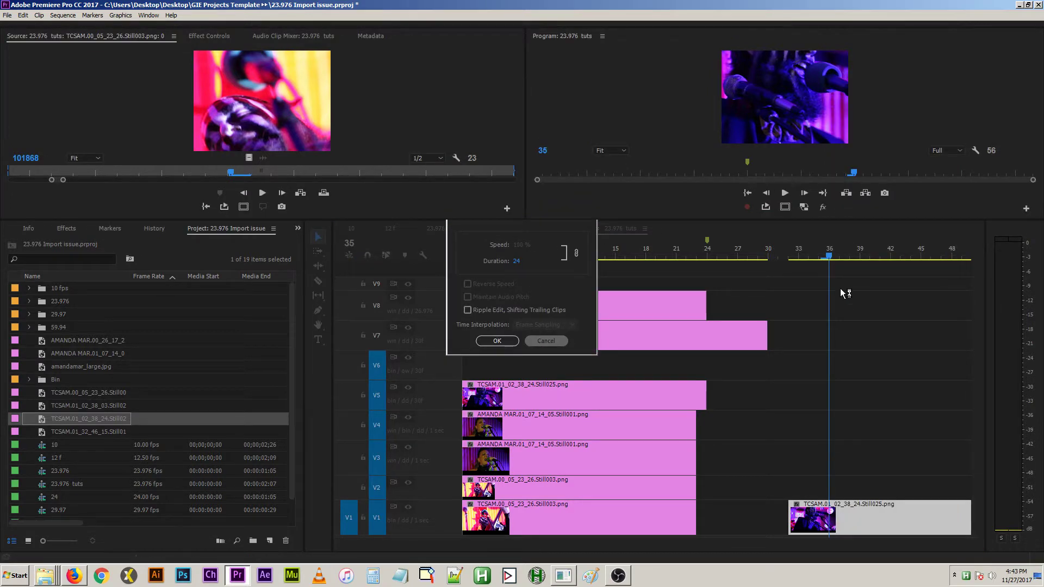
- Zoom the timeline out and back in one step, then return focus to the project bin
key(minus)
key(minus)
key(equal)
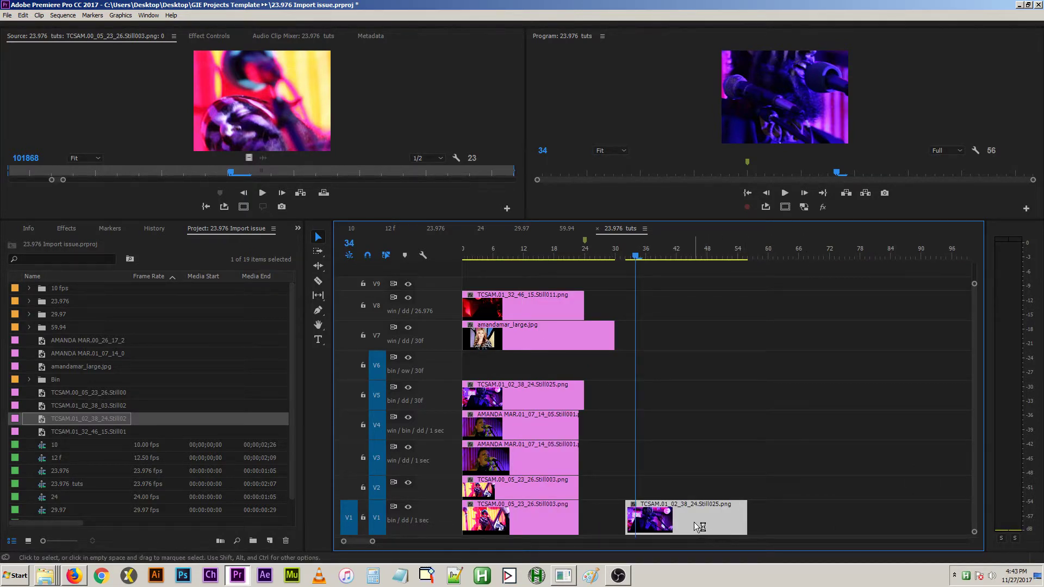
click(105, 487)
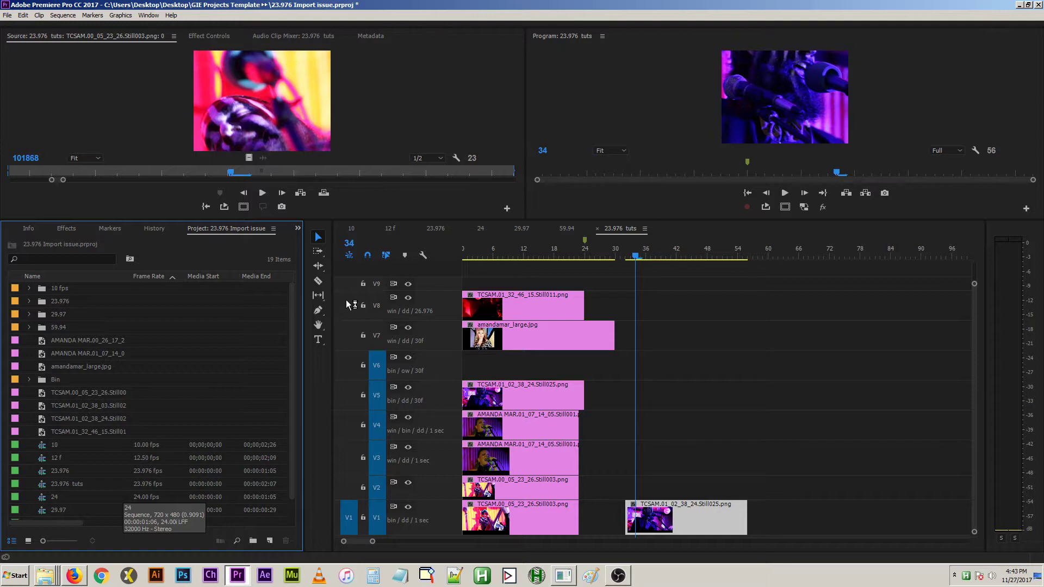
- Set the still image default duration units to Seconds in Timeline preferences
key(ctrl+comma)
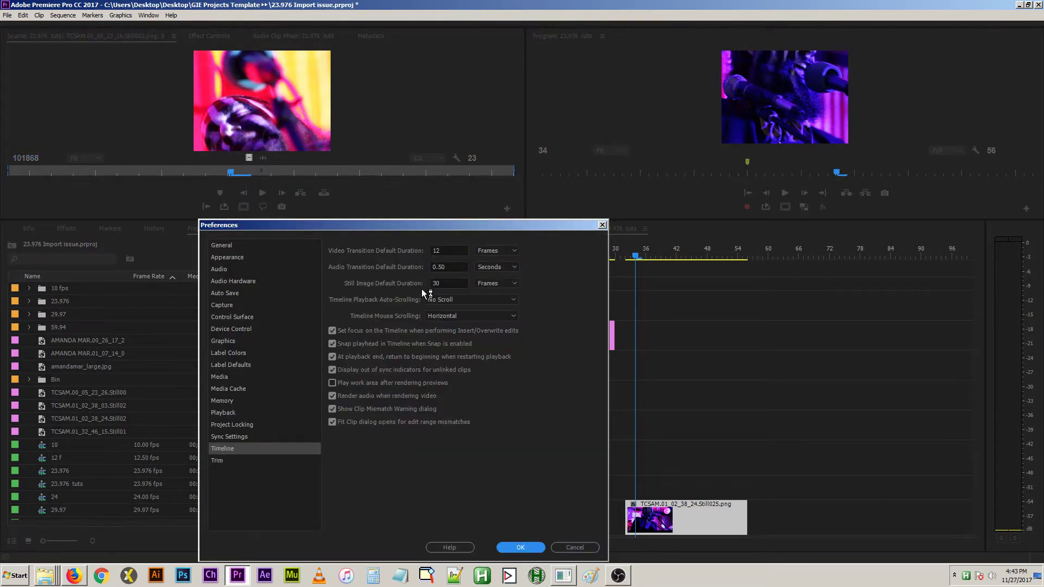
click(497, 282)
click(492, 296)
click(532, 548)
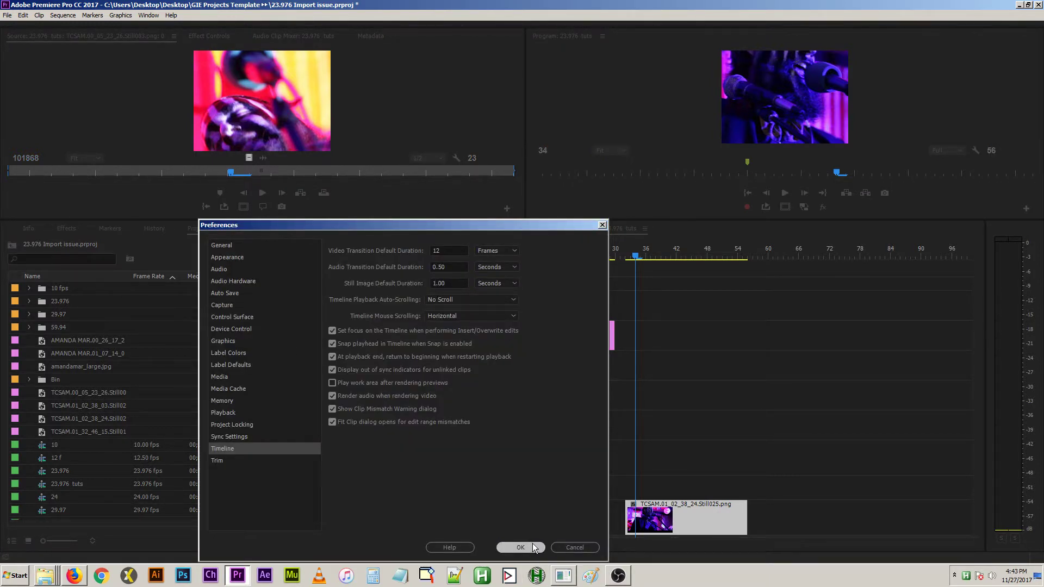
- Check the V1 Still025 clip's Speed/Duration twice, then move the playhead from frame 42 back to 24
right_click(687, 517)
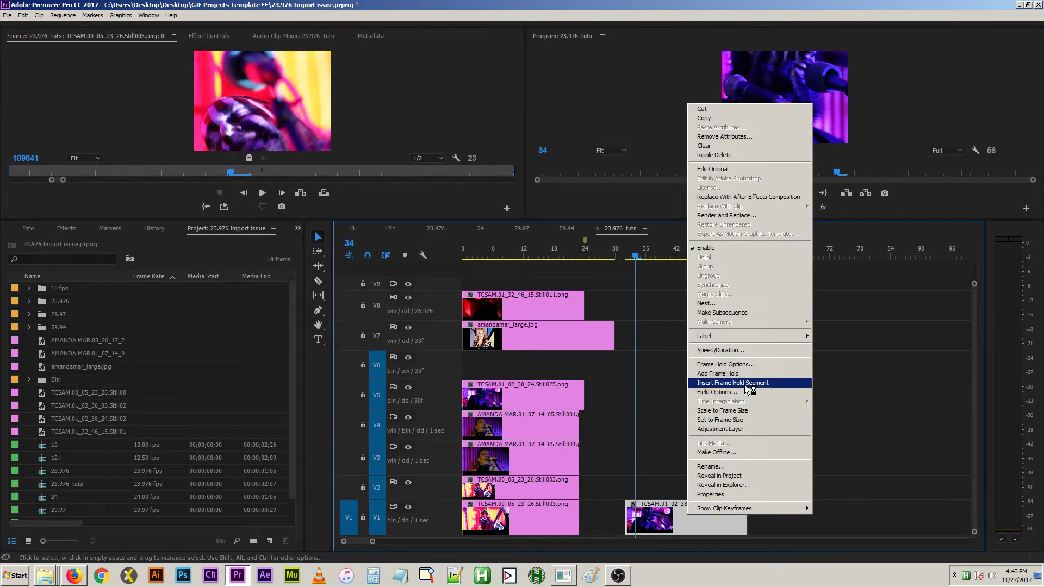
click(743, 350)
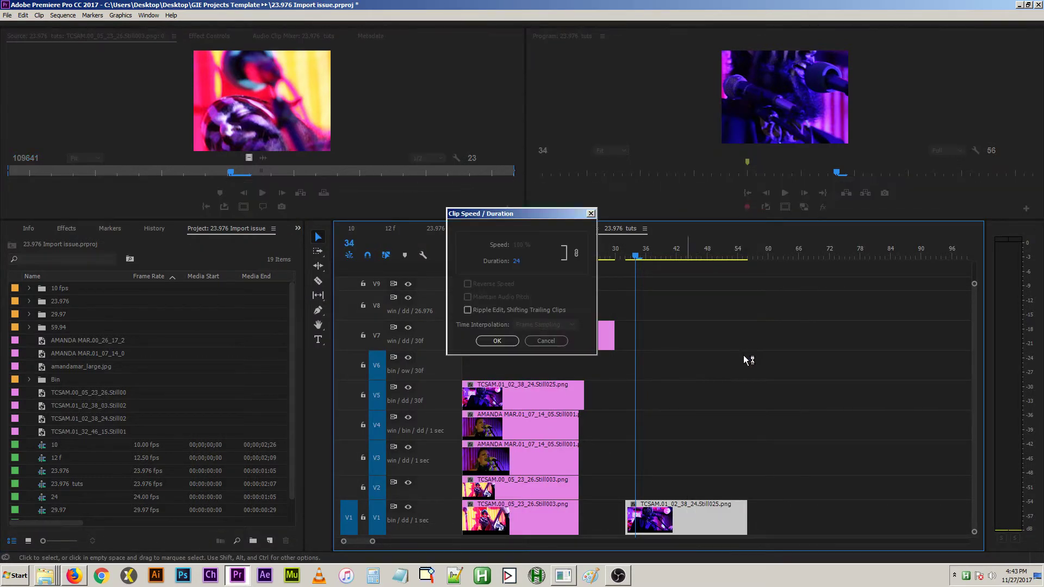
click(545, 341)
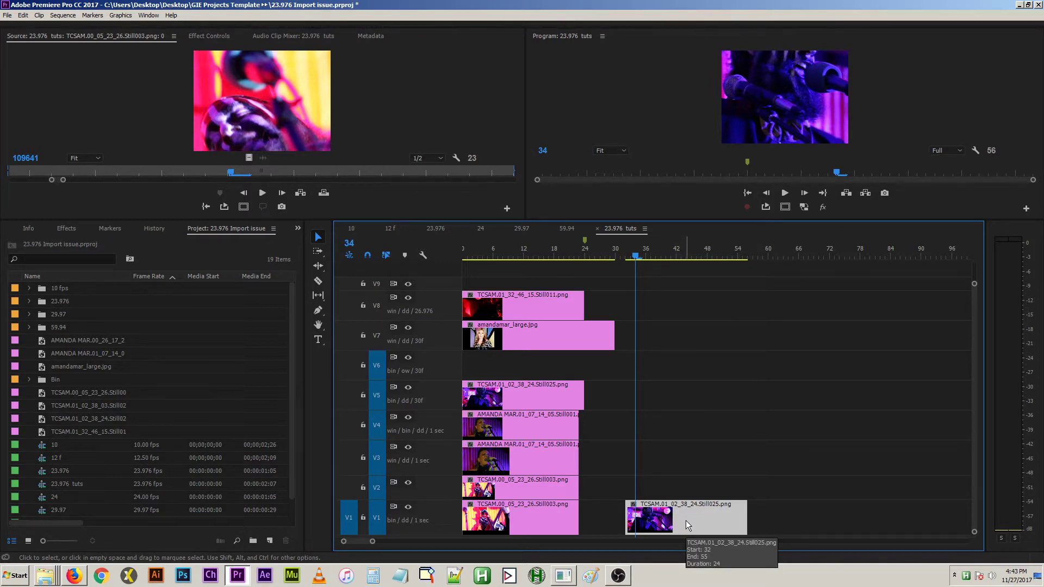
key(ctrl+r)
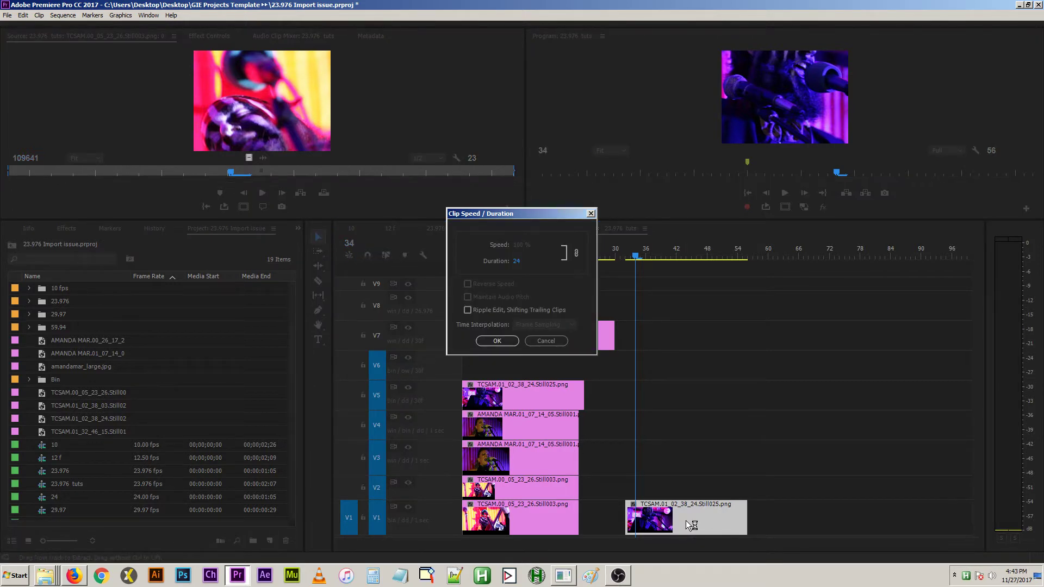
click(547, 341)
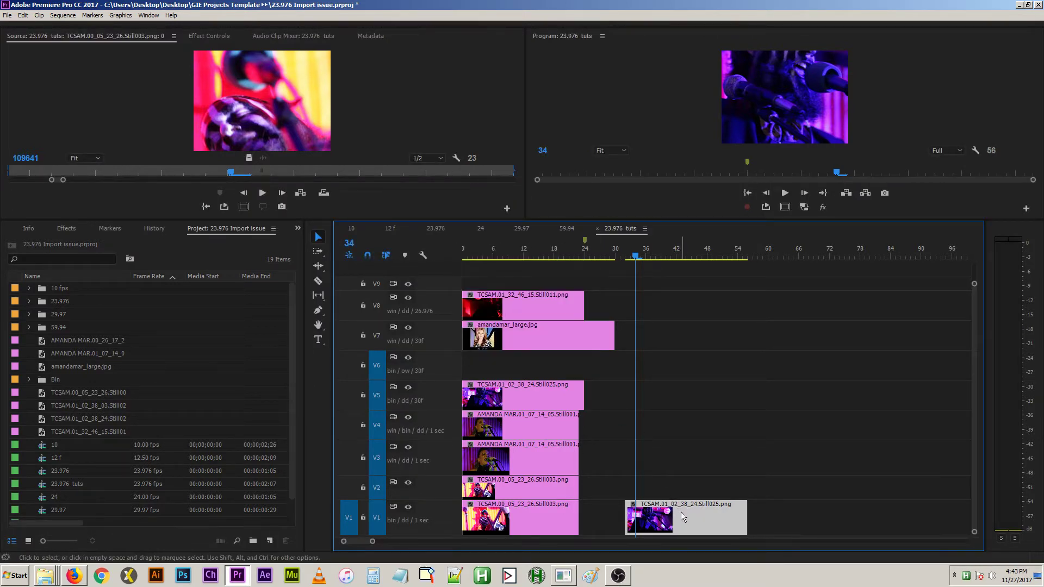
click(681, 251)
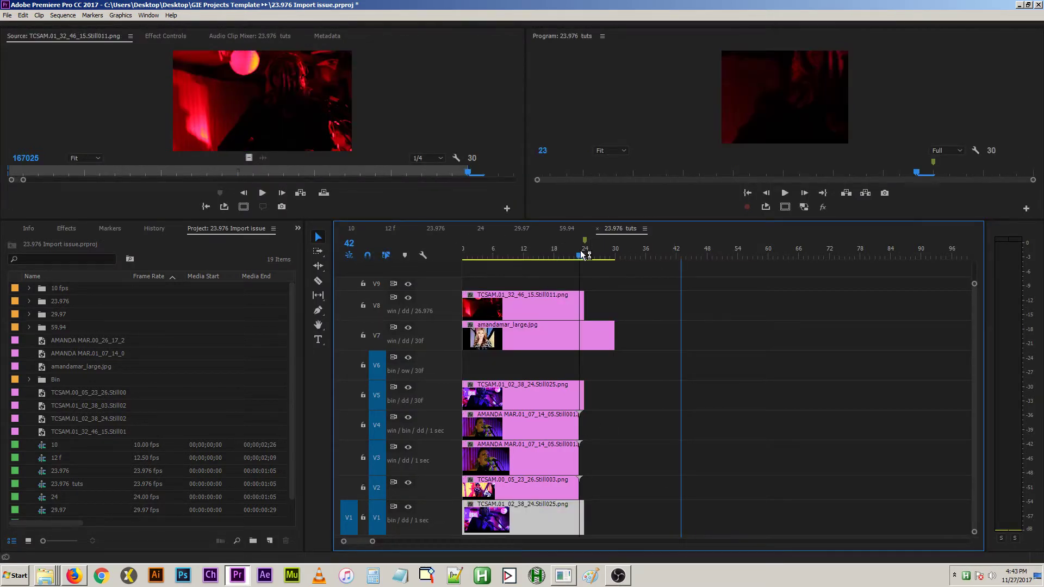
click(583, 252)
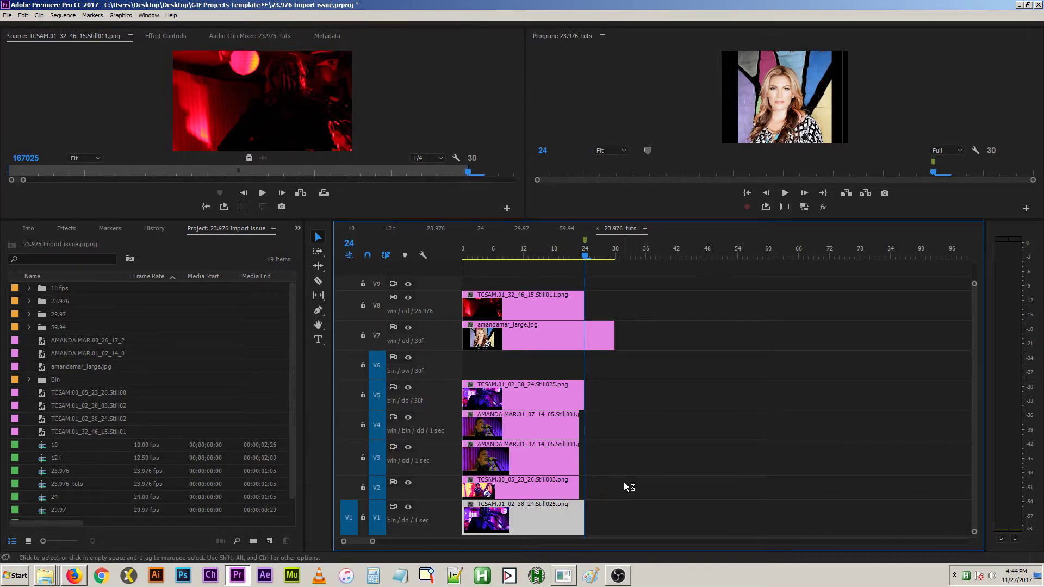
- Cycle through the 10, 12 f, 23.976 and 24 sequences, ending on 24
click(352, 228)
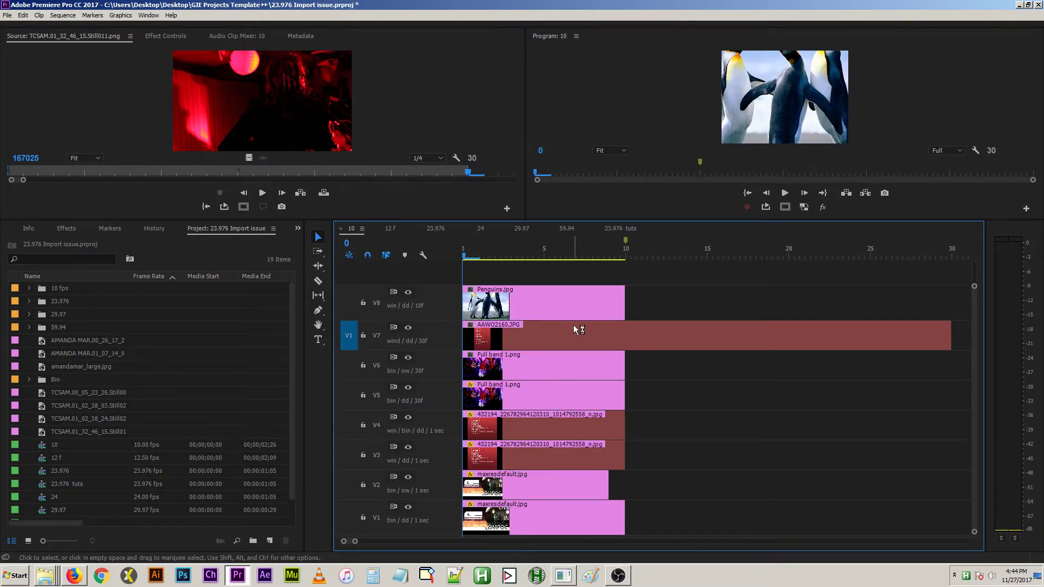
click(391, 229)
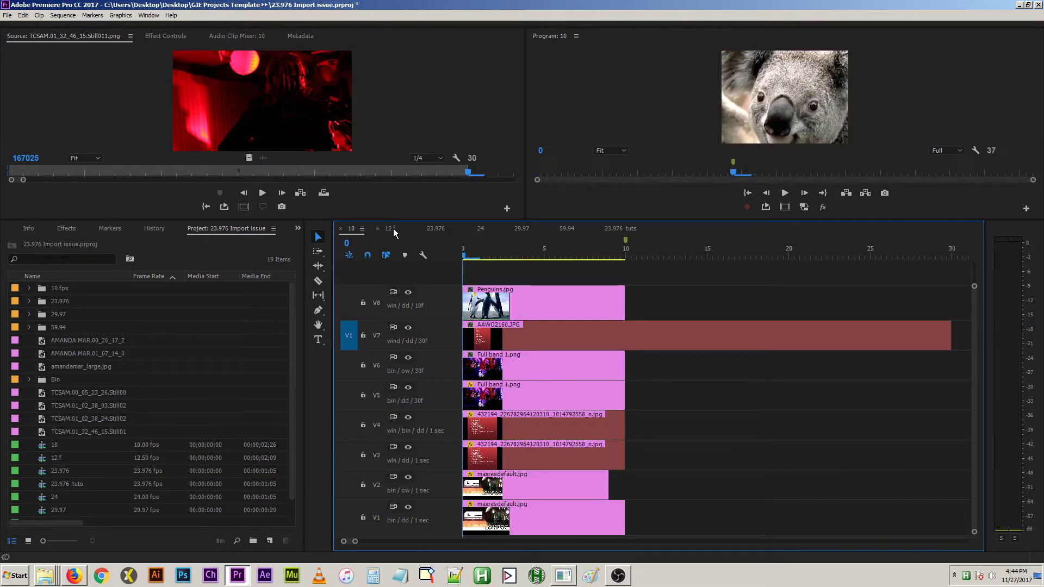
click(438, 229)
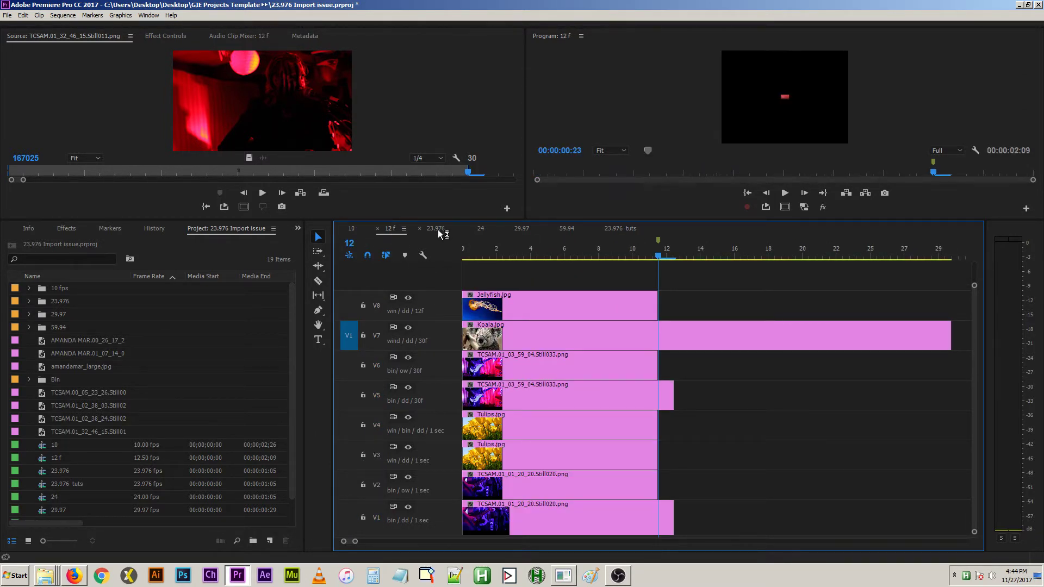
click(479, 229)
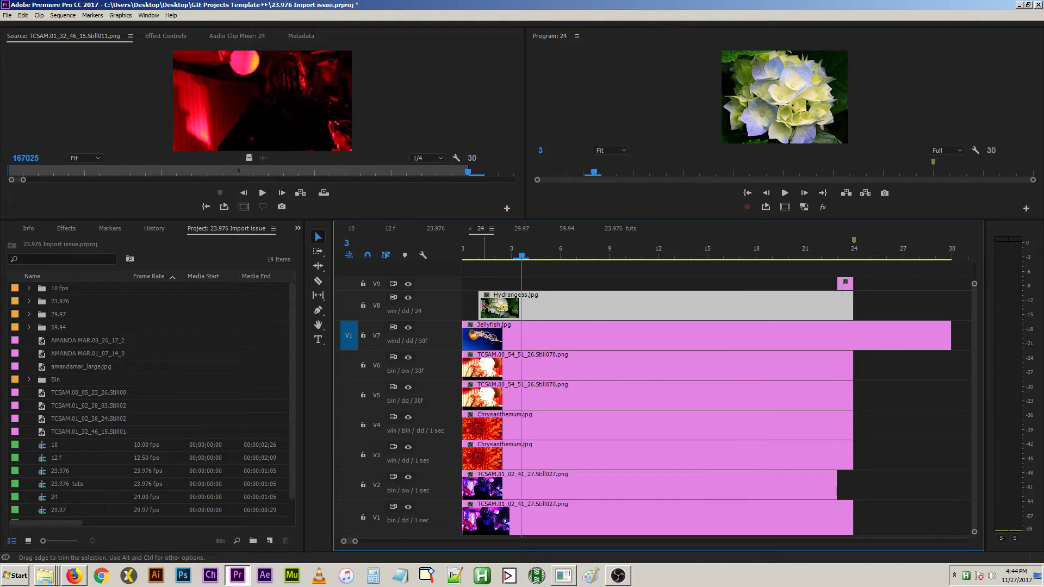
- Put the playhead at frame 24, step one frame past it, and select Jellyfish.jpg on V7
click(840, 251)
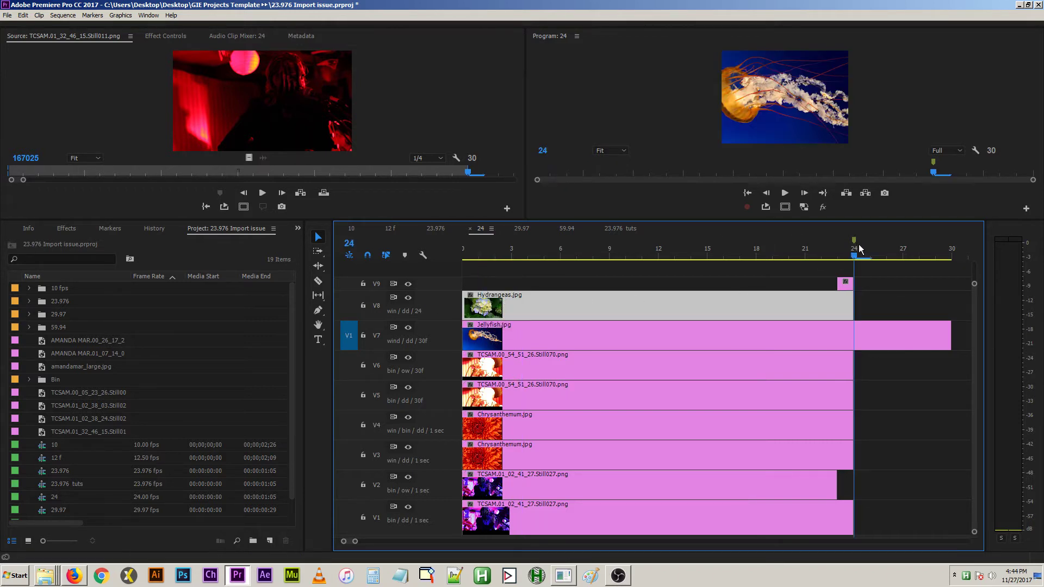
key(Right)
click(870, 340)
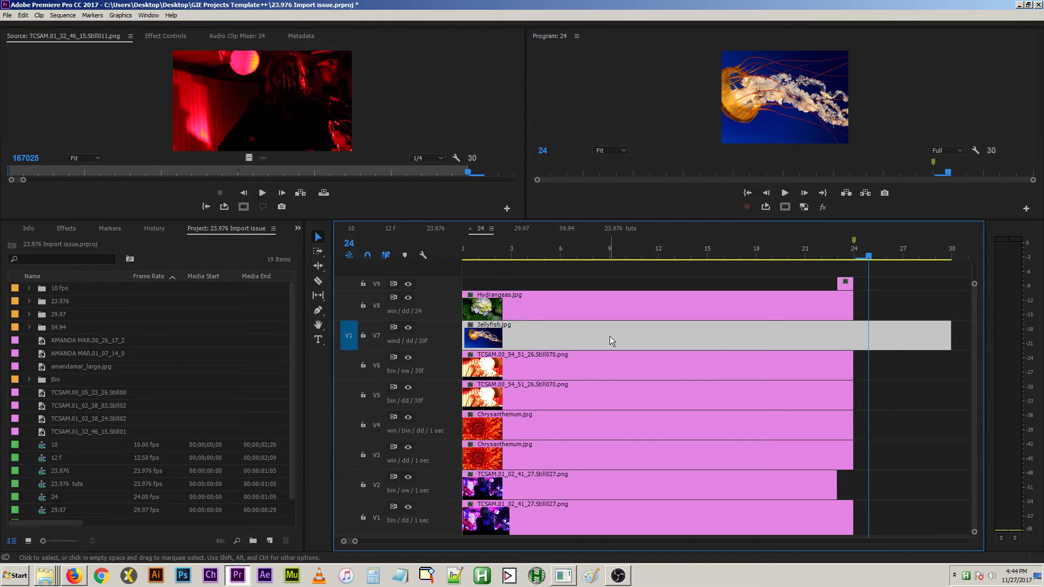
- Compare the V5, V1 and V2 stills around frame 24, ending with the playhead at frame 19
mouse_move(609, 337)
mouse_move(535, 341)
click(515, 397)
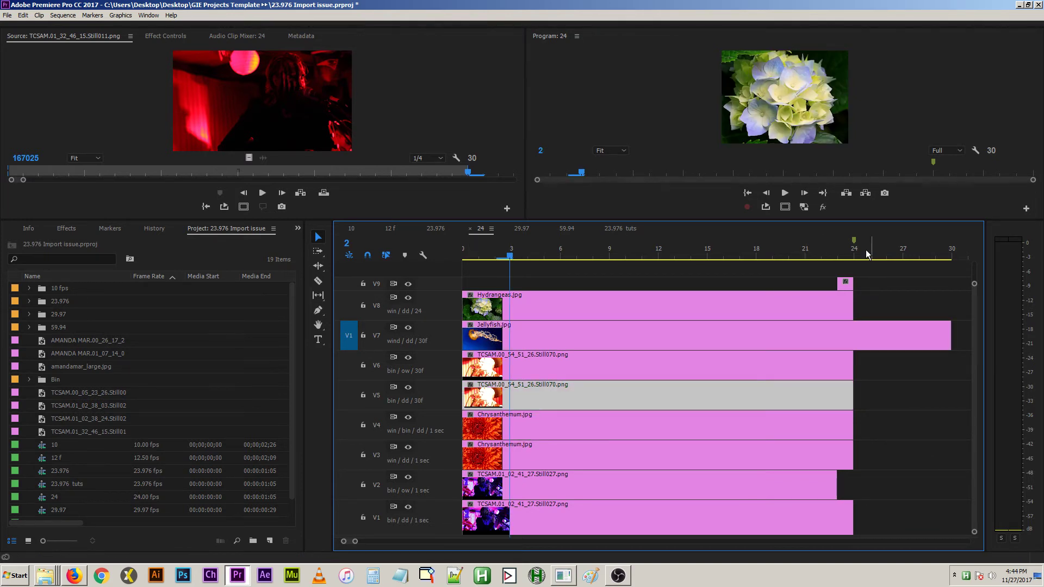
drag(868, 256, 856, 256)
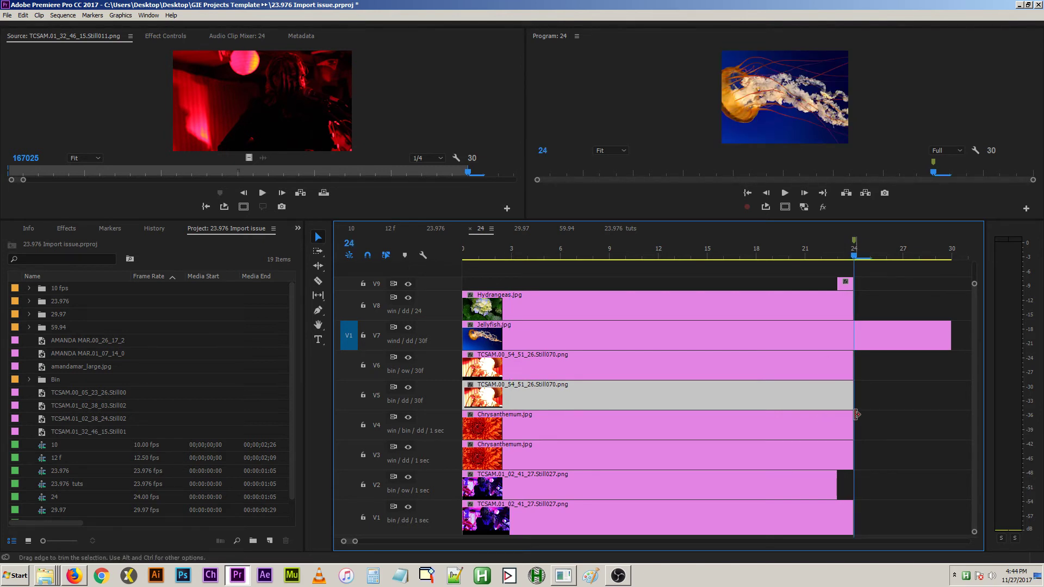
click(588, 522)
click(825, 489)
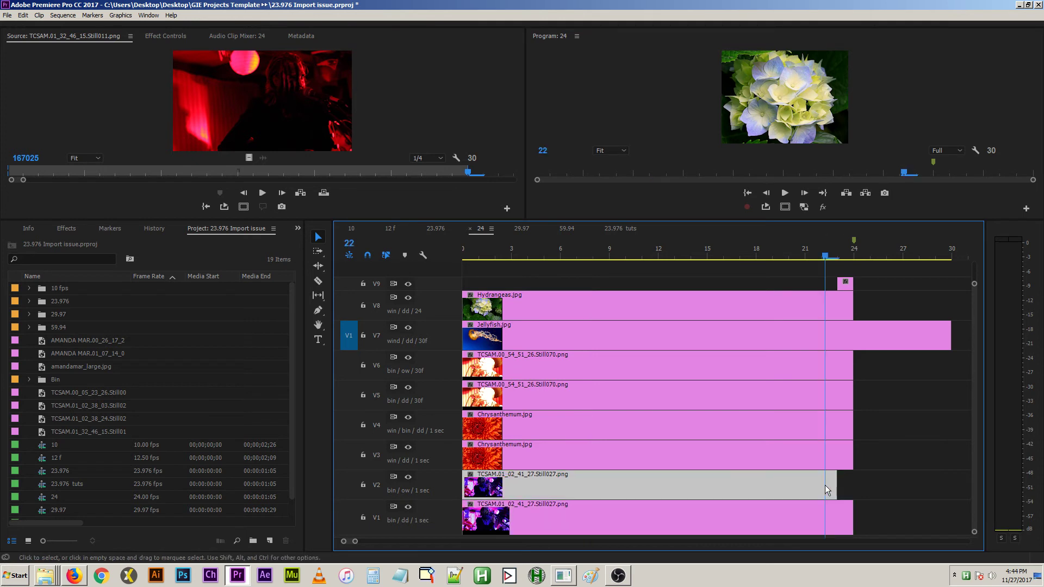
click(776, 491)
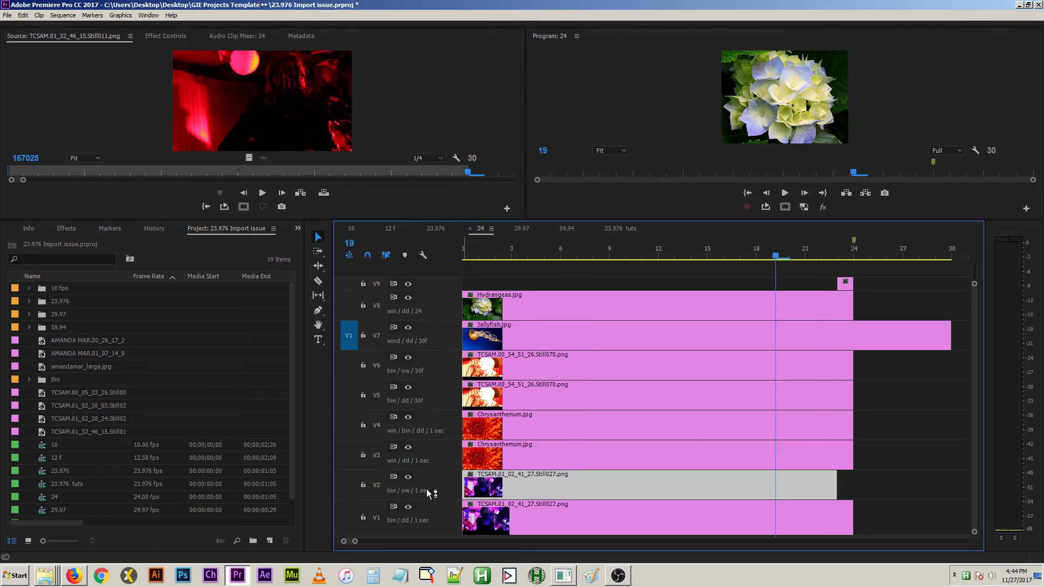
- Import TCSAM.01_02_29_13.Still023.png and use it to replace the V1 still in the 24 sequence
scroll(79, 503, down, 1)
click(79, 503)
key(ctrl+i)
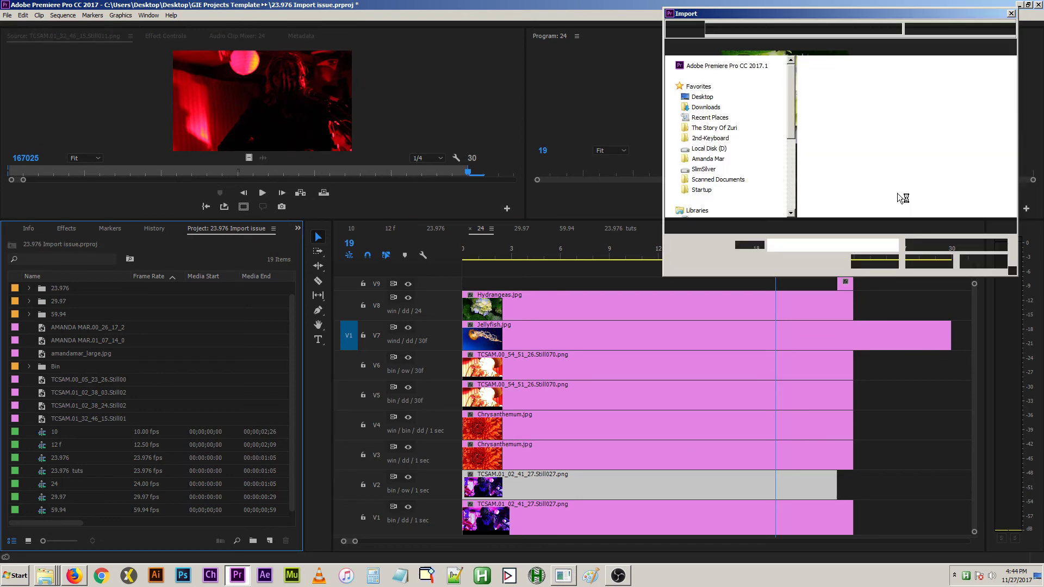
double_click(901, 126)
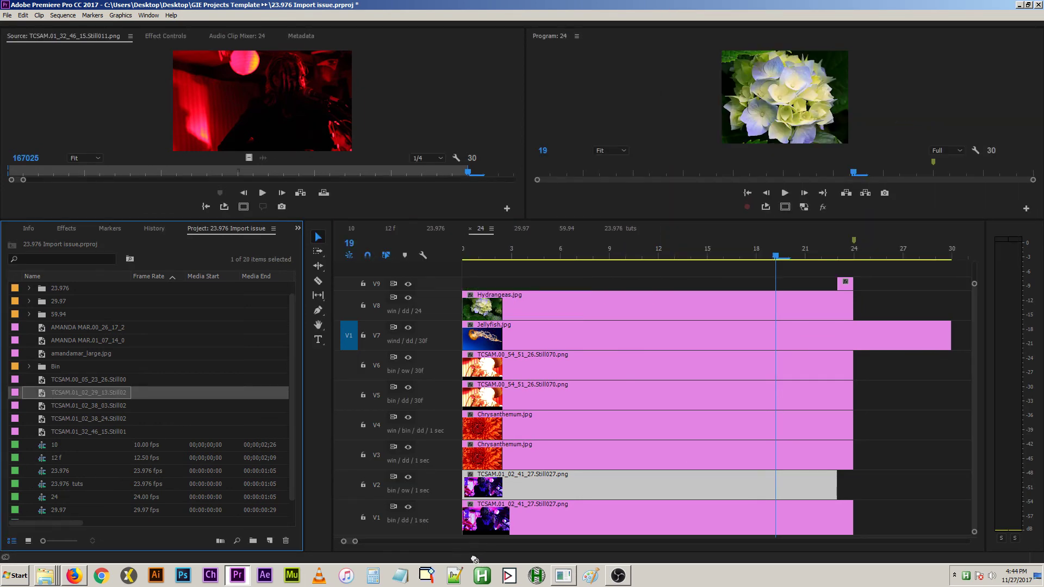
drag(474, 559, 596, 526)
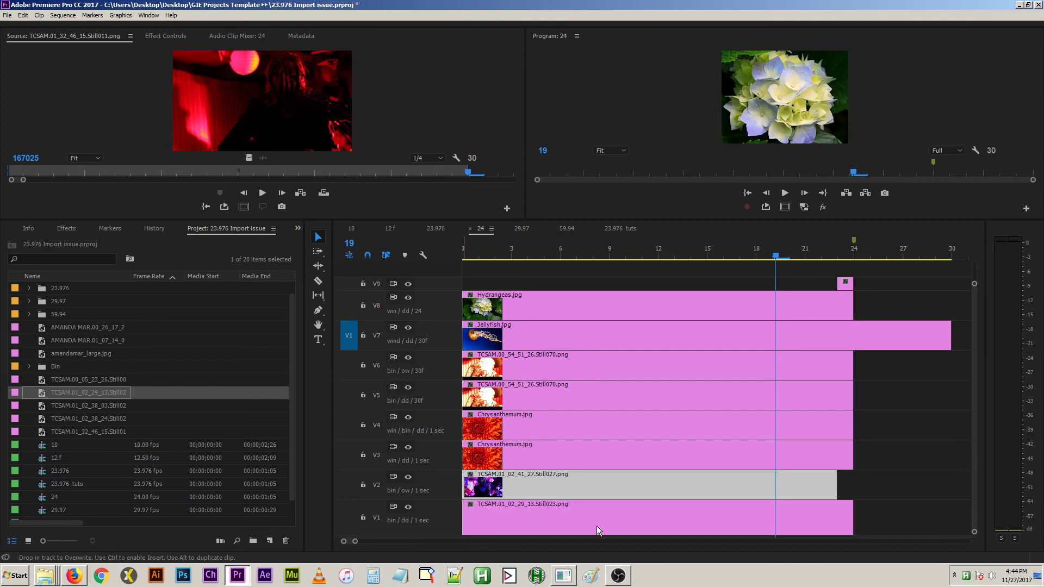
- Select the new V1 still and the V2 still, and move the playhead to frame 20
click(823, 514)
click(817, 494)
click(810, 511)
click(803, 481)
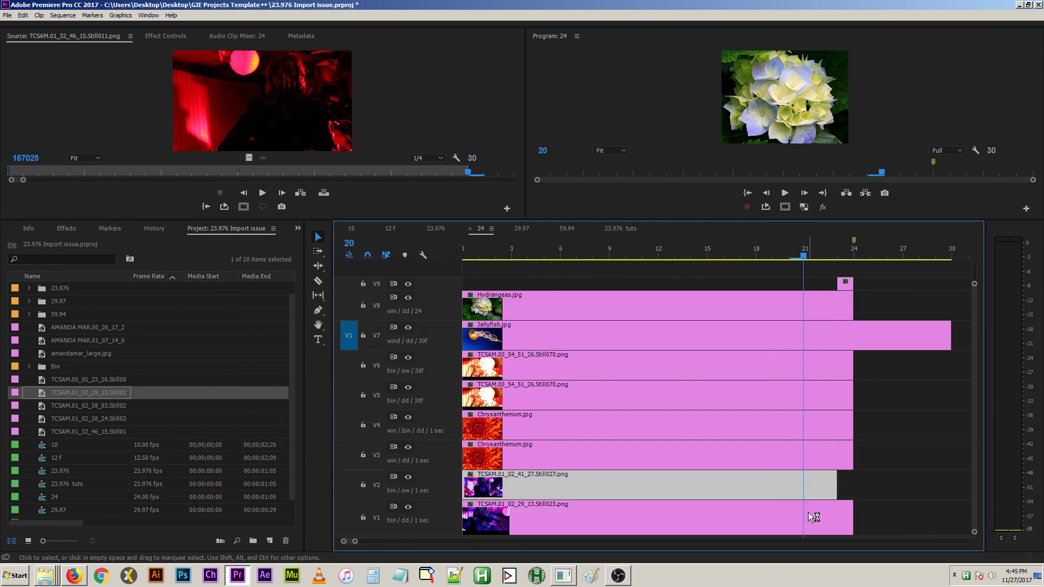